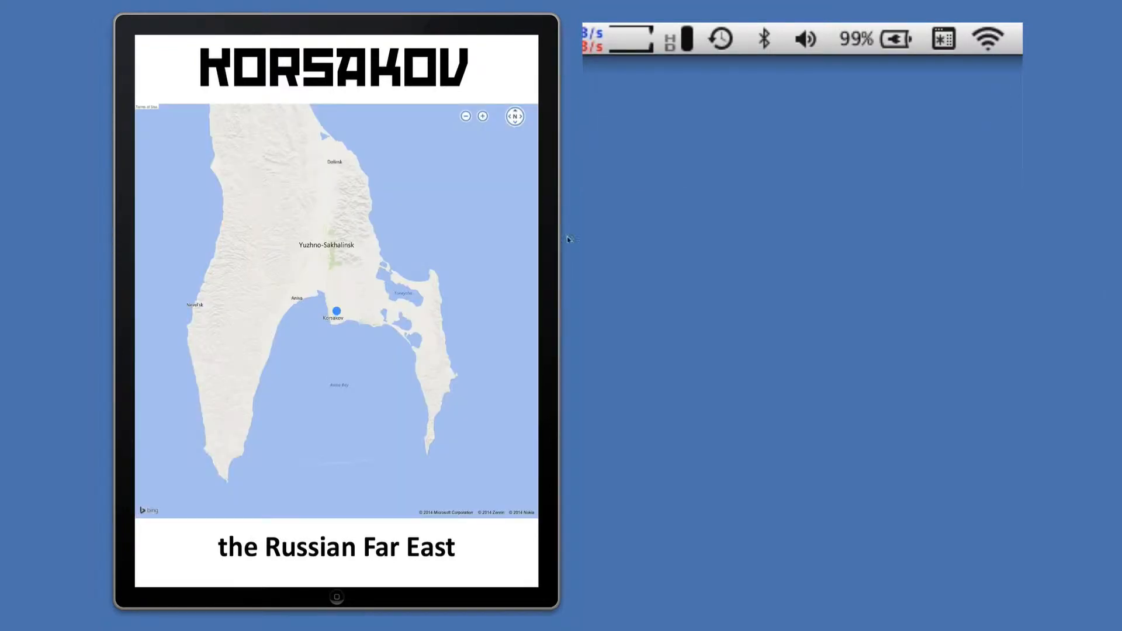
drag(376, 263, 431, 196)
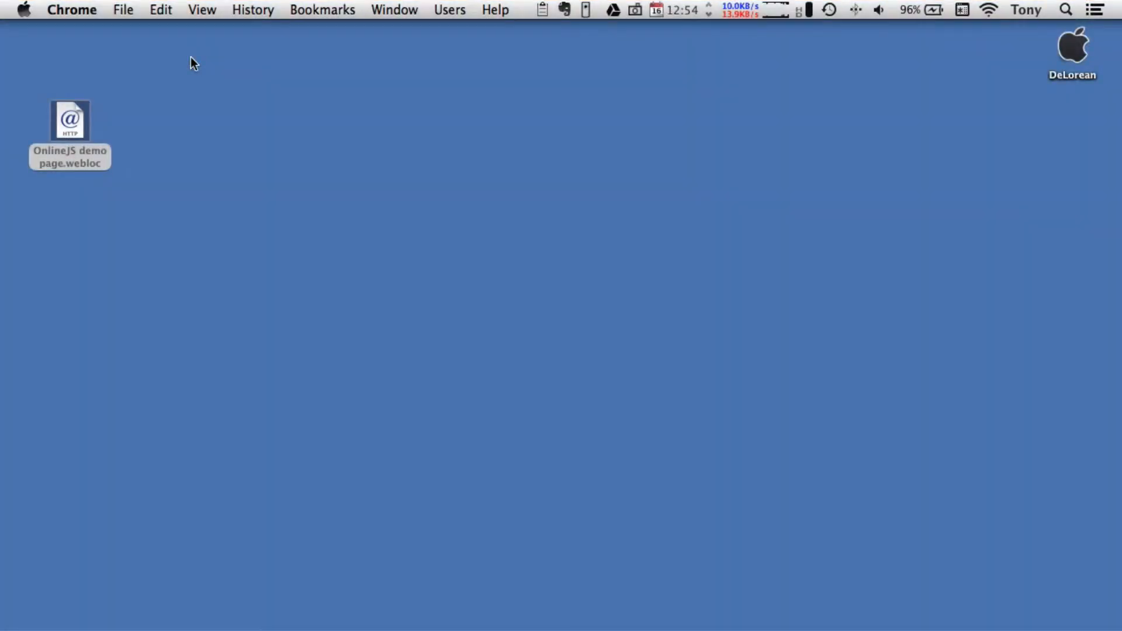
- Open the OnlineJS demo page from the desktop and test its status indicator by turning Wi-Fi off and back on
double_click(70, 126)
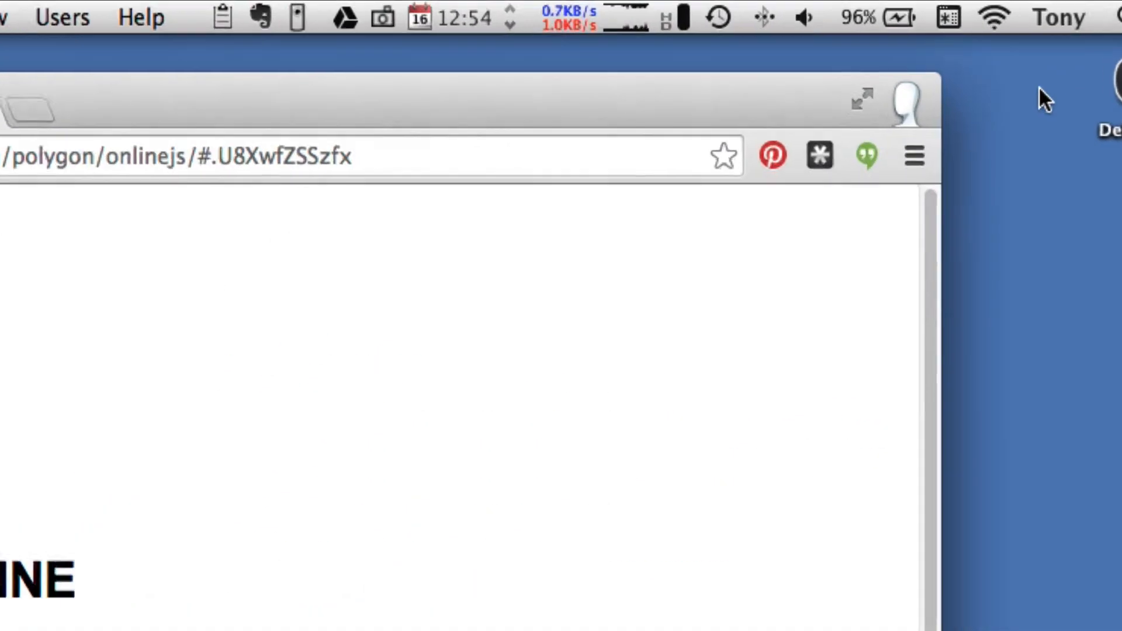
click(994, 17)
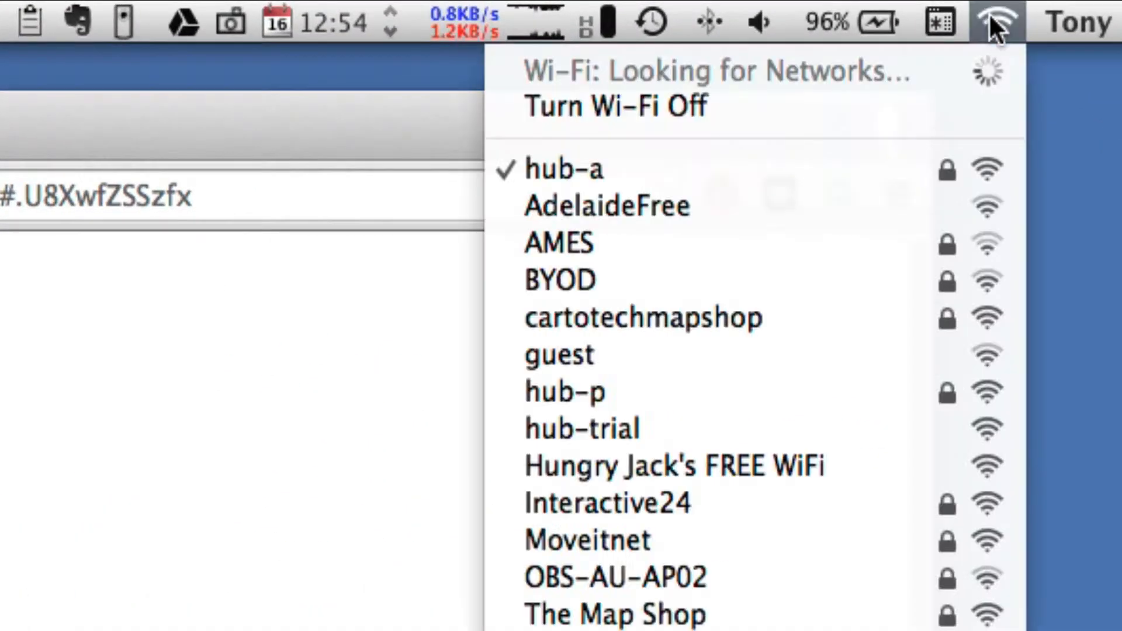
click(990, 114)
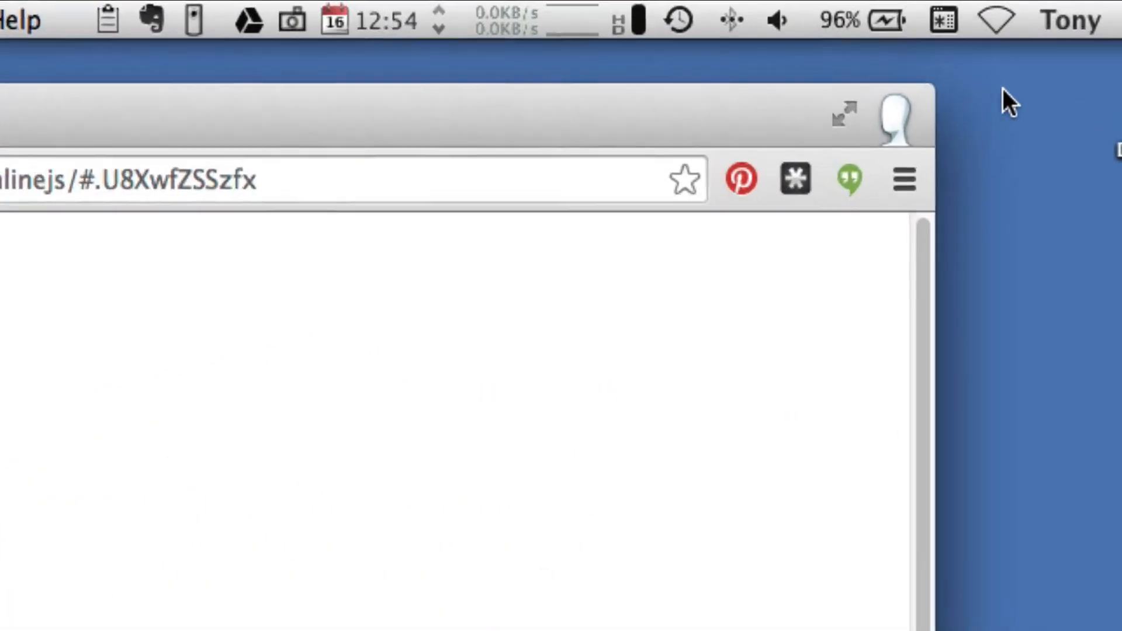
click(989, 10)
click(989, 50)
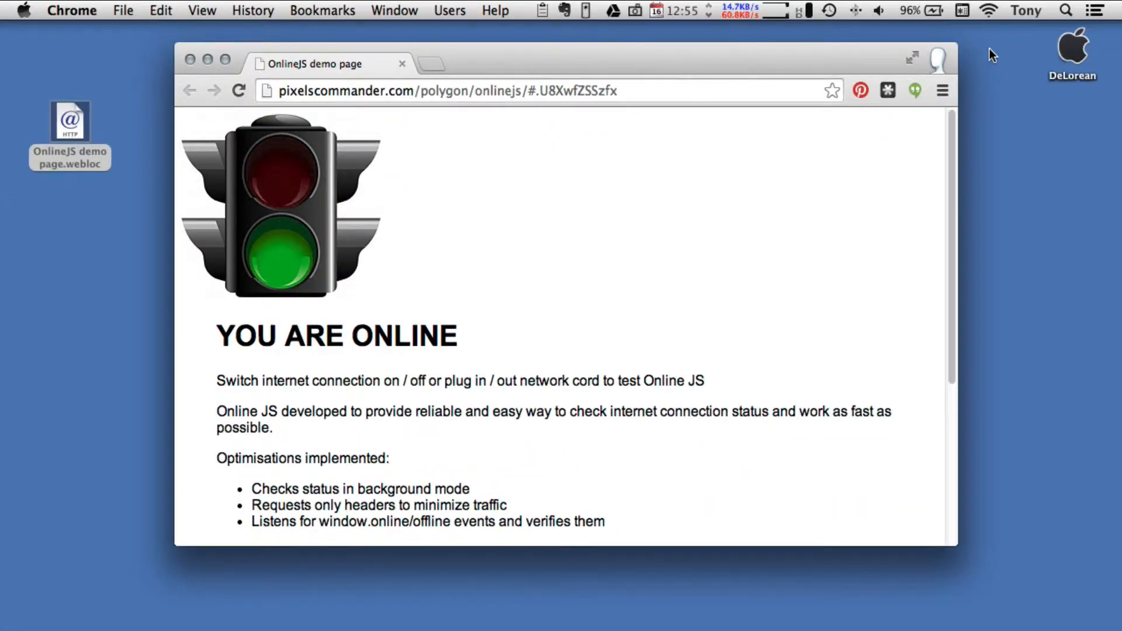
- Download the OnlineJS ZIP from the demo page and extract OnlineJS-master.zip to the desktop
drag(953, 130, 946, 309)
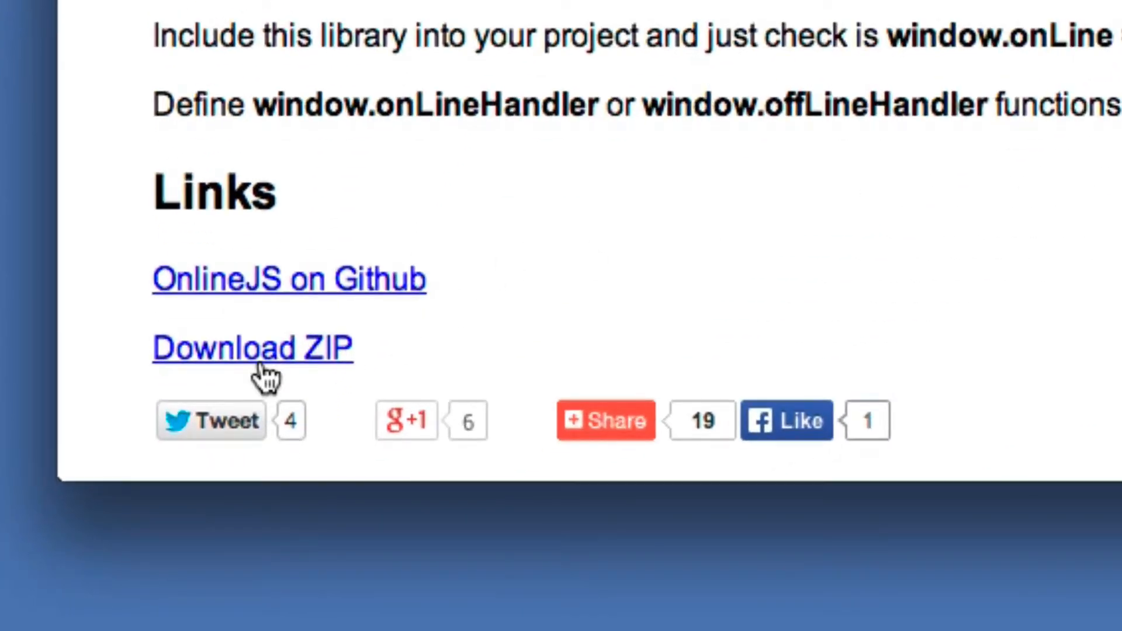
click(266, 357)
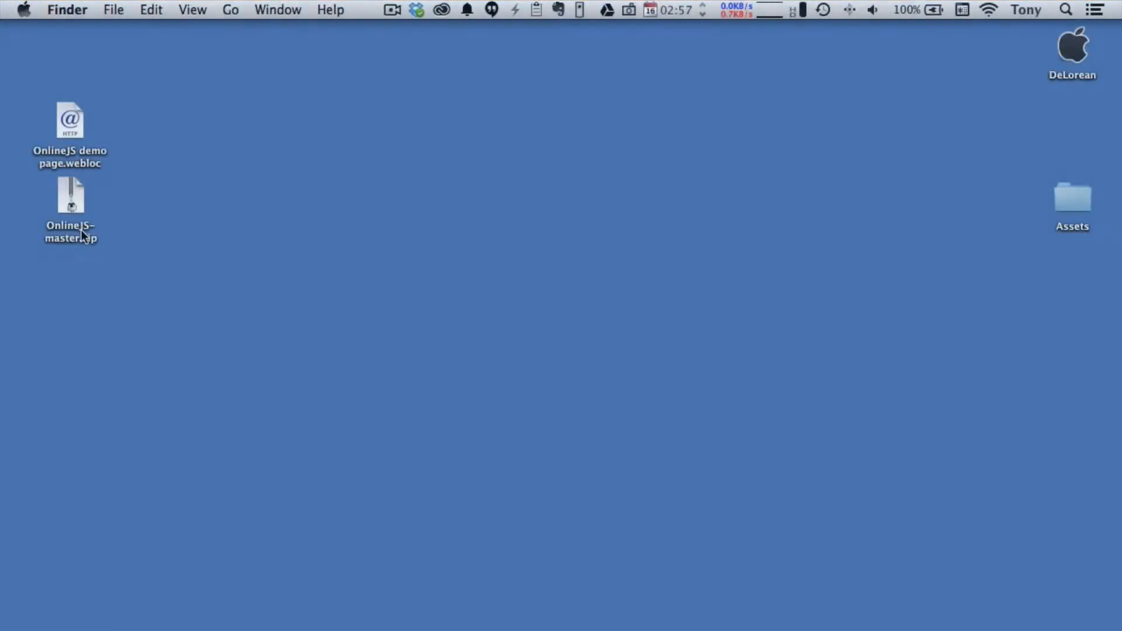
double_click(80, 230)
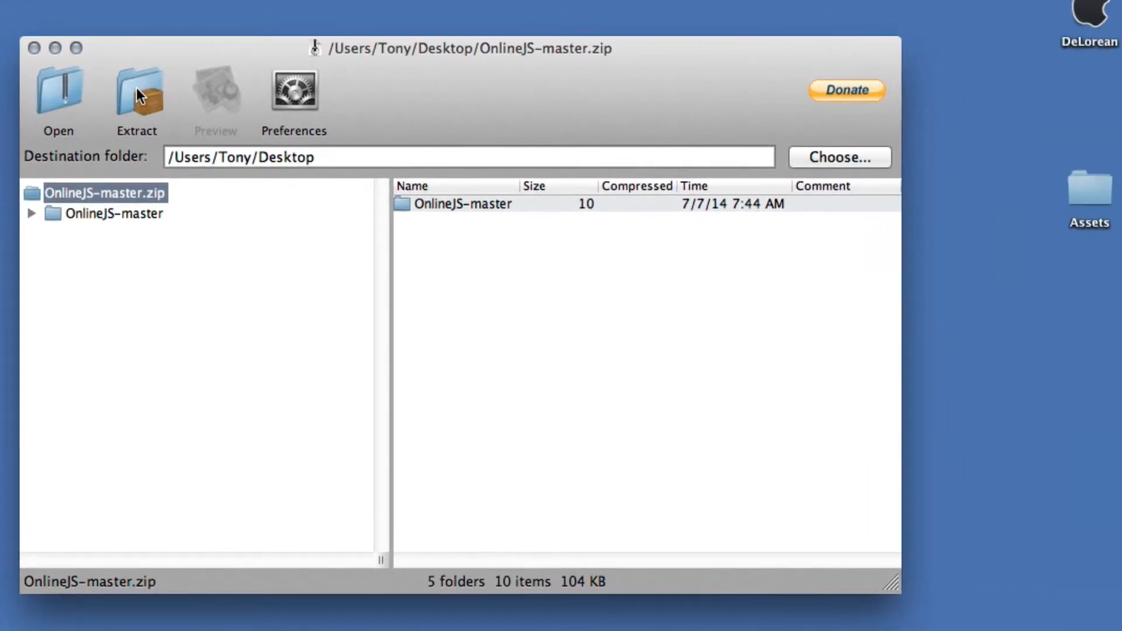
click(328, 105)
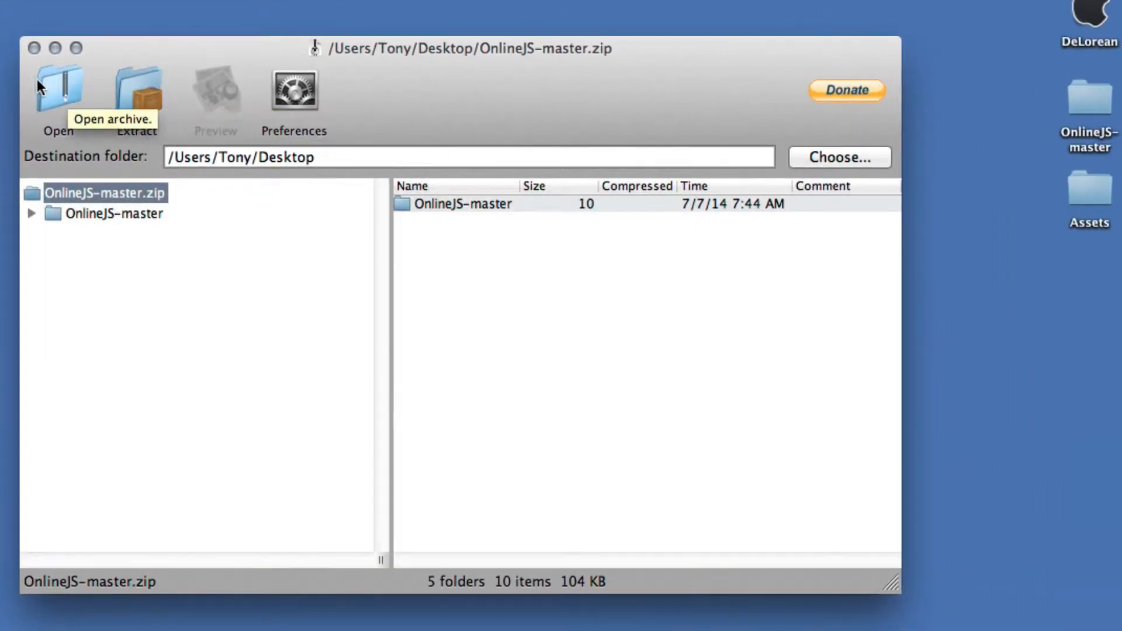
click(34, 47)
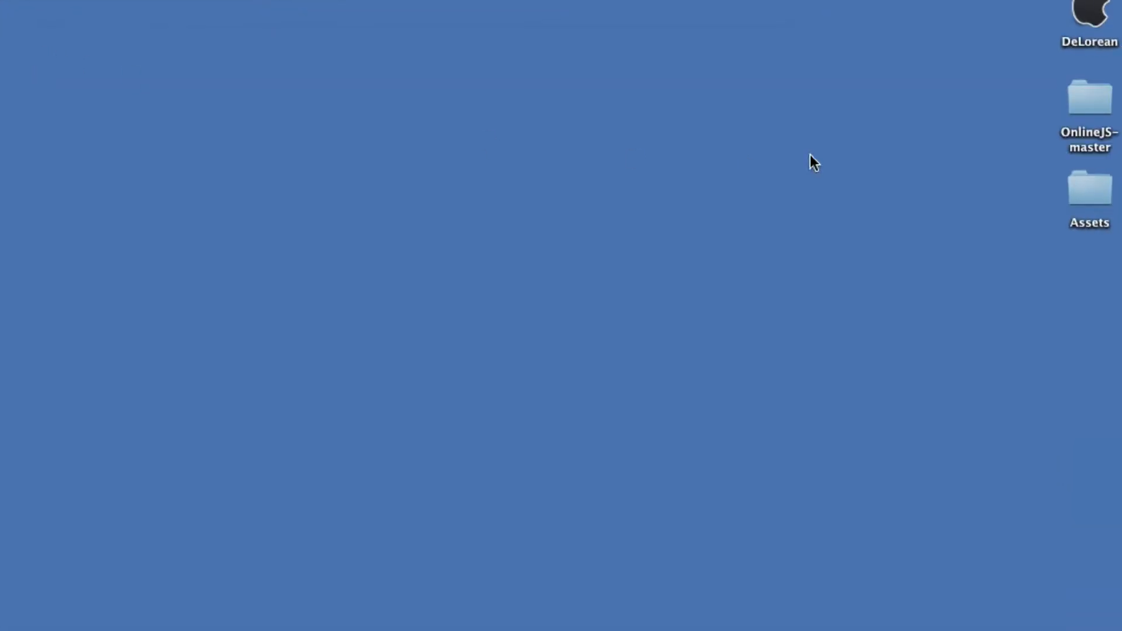
- Open index.html from the OnlineJS-master folder, test it by turning Wi-Fi off and back on, and close the page
double_click(1088, 99)
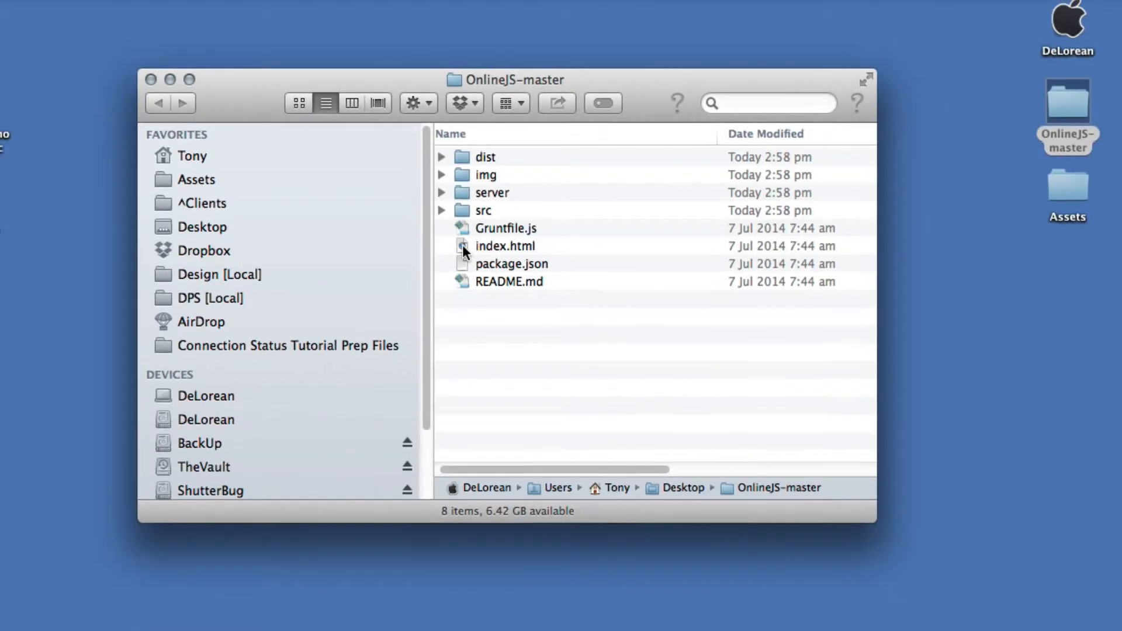
double_click(463, 251)
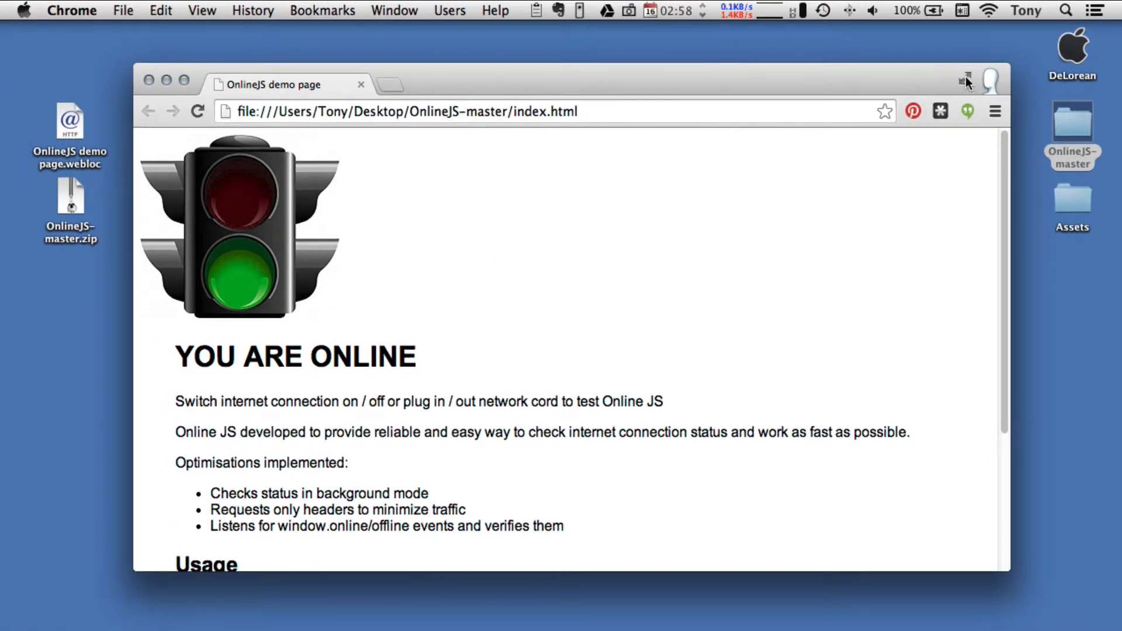
click(989, 12)
click(975, 51)
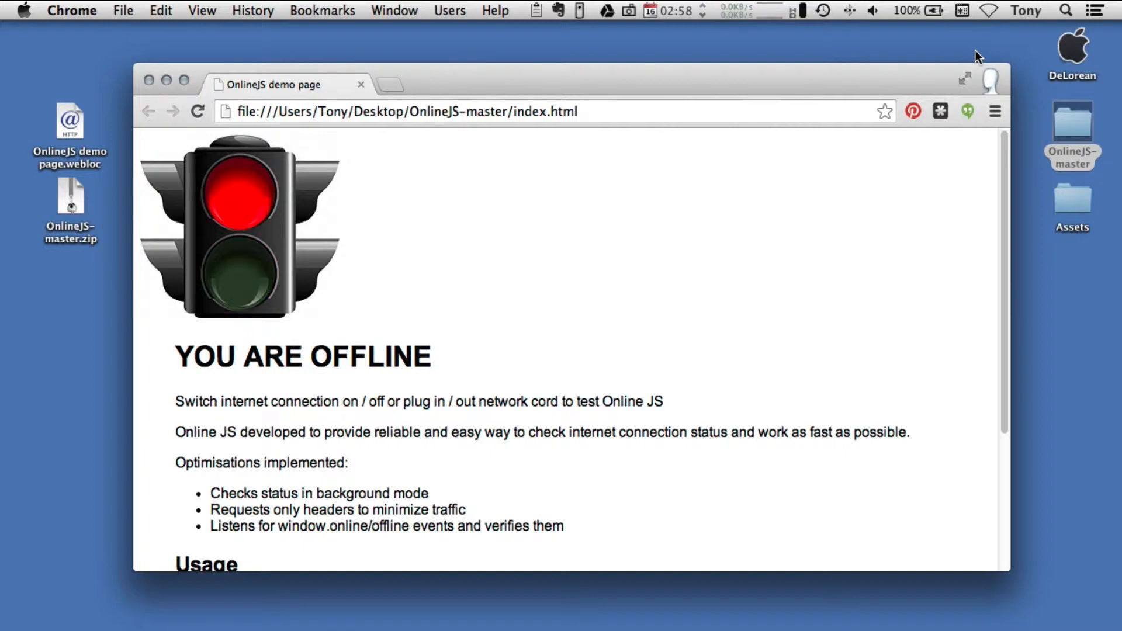
click(994, 9)
click(962, 49)
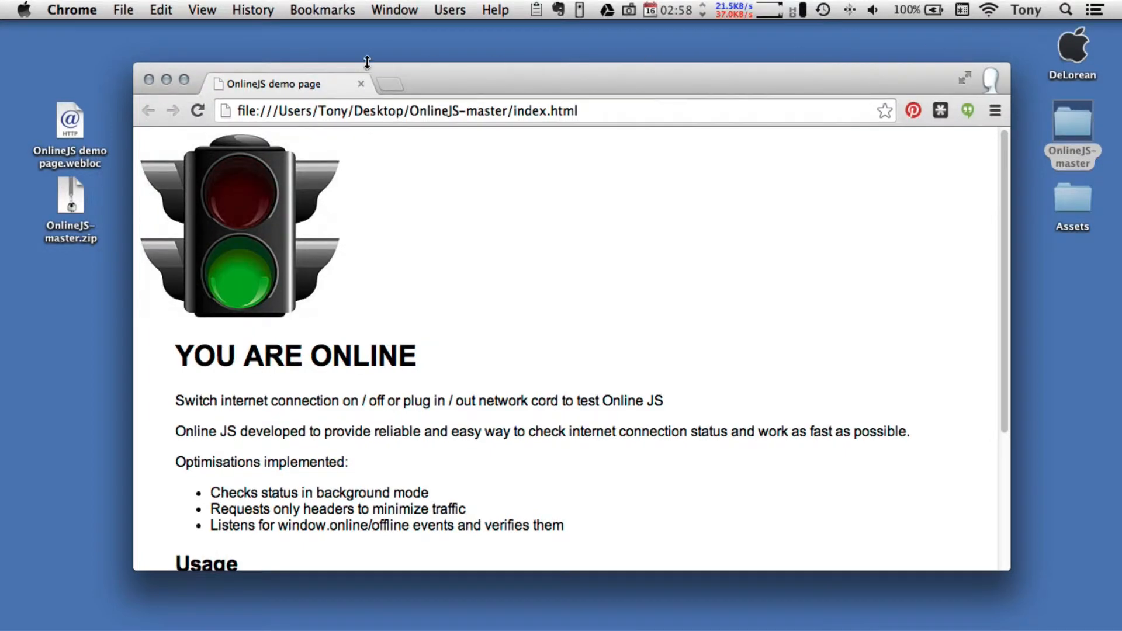
click(149, 82)
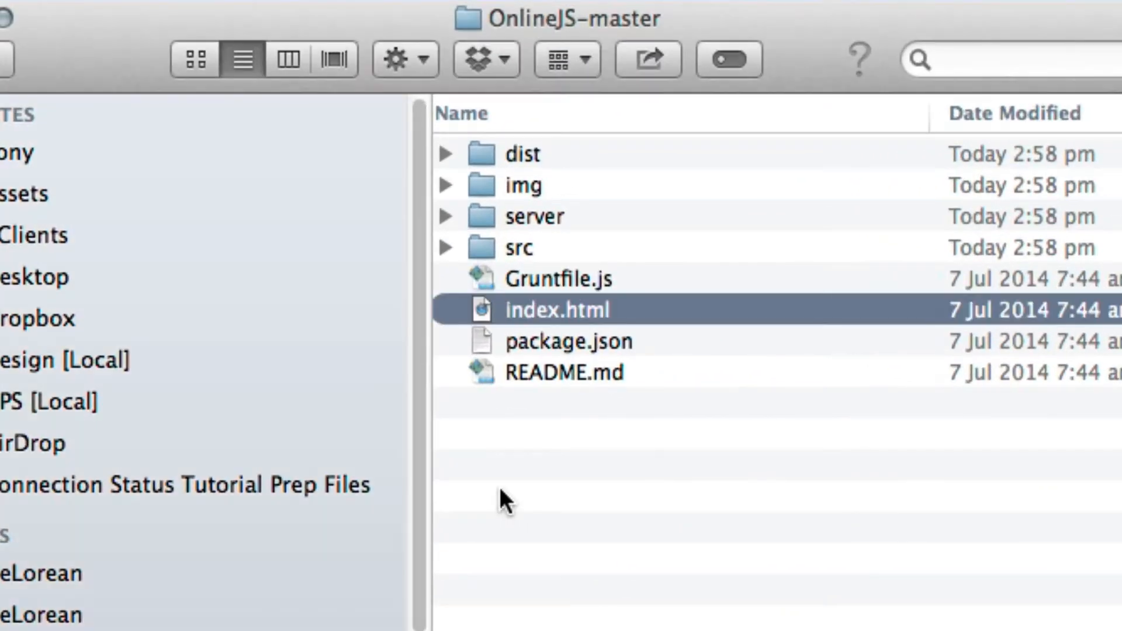
- Create a folder named Korsakov Map inside the OnlineJS-master folder
click(506, 487)
right_click(504, 485)
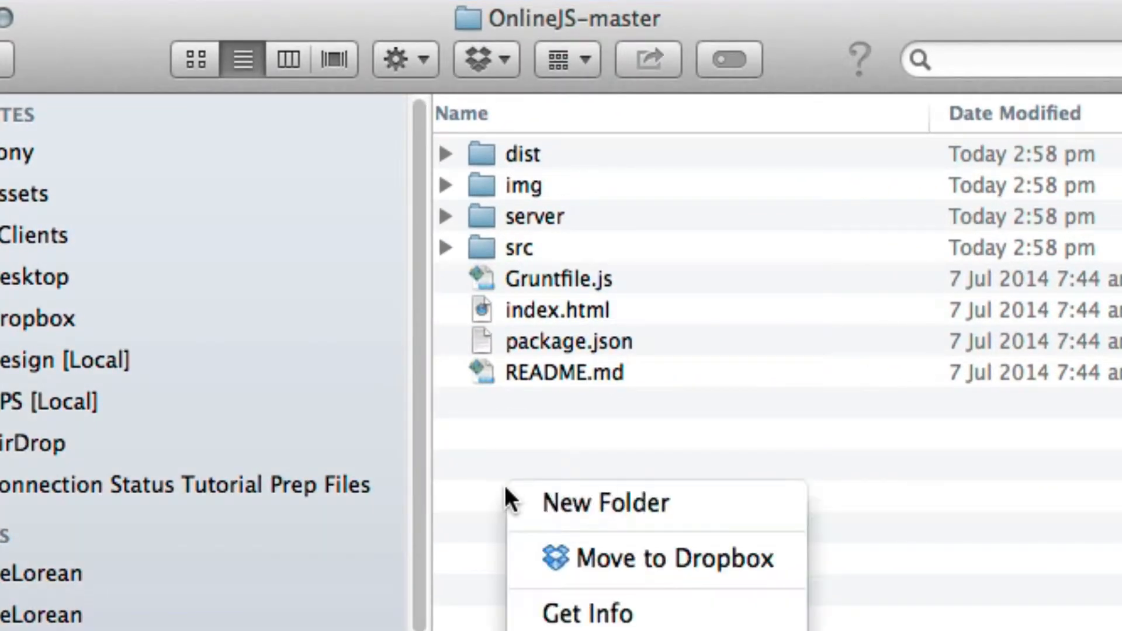
click(560, 497)
text(K)
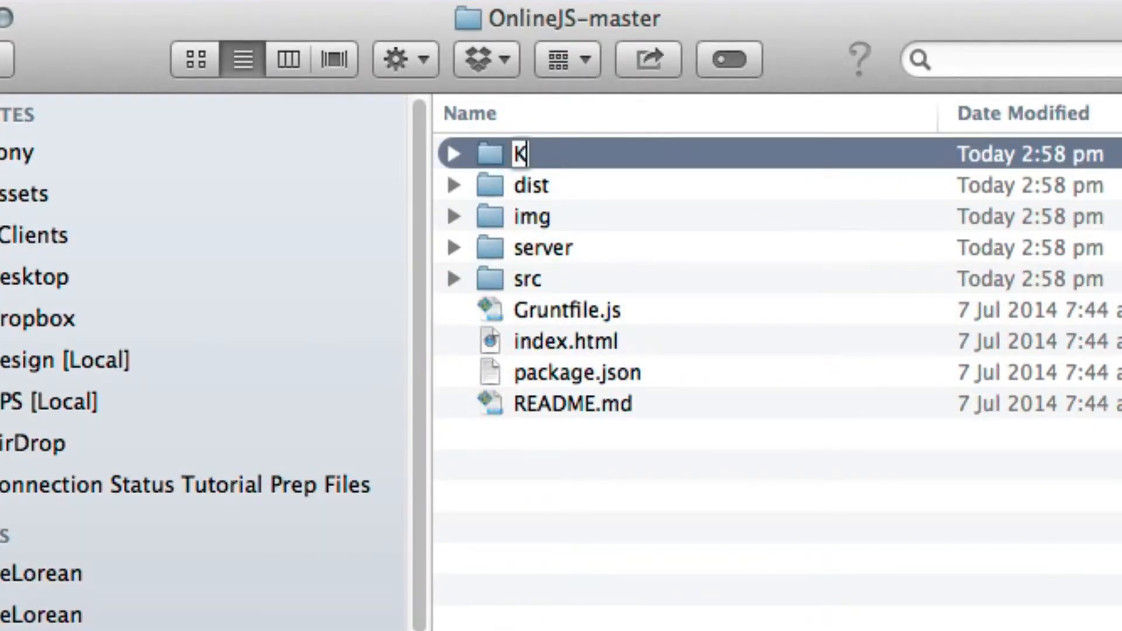
text(orsakov Map)
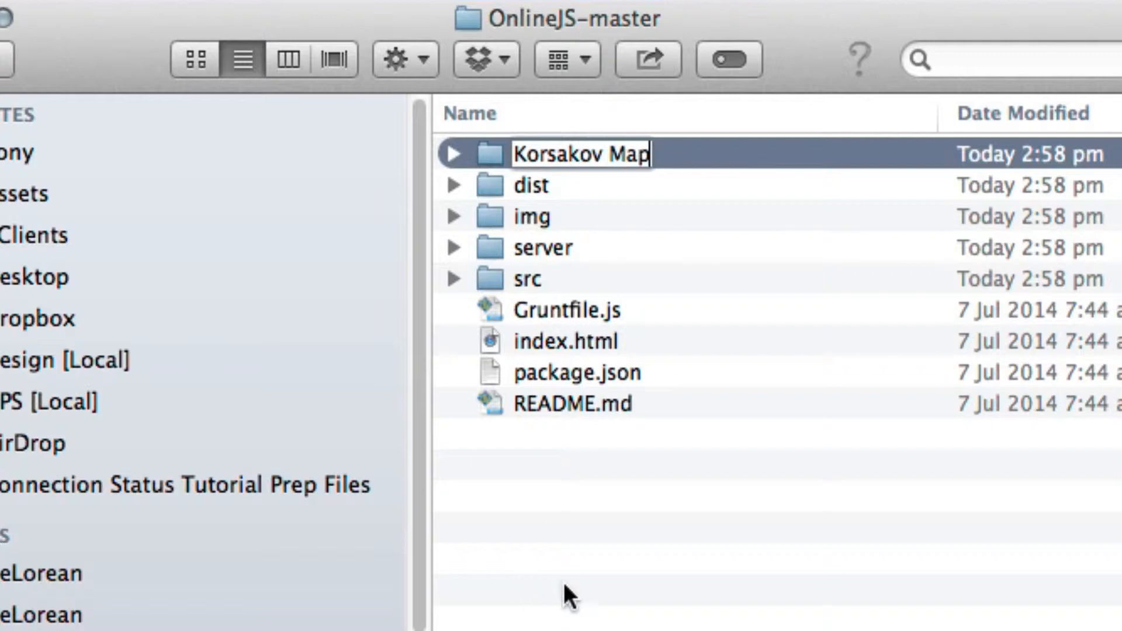
key(Return)
- Move online.js from the src folder into the Korsakov Map folder
click(454, 280)
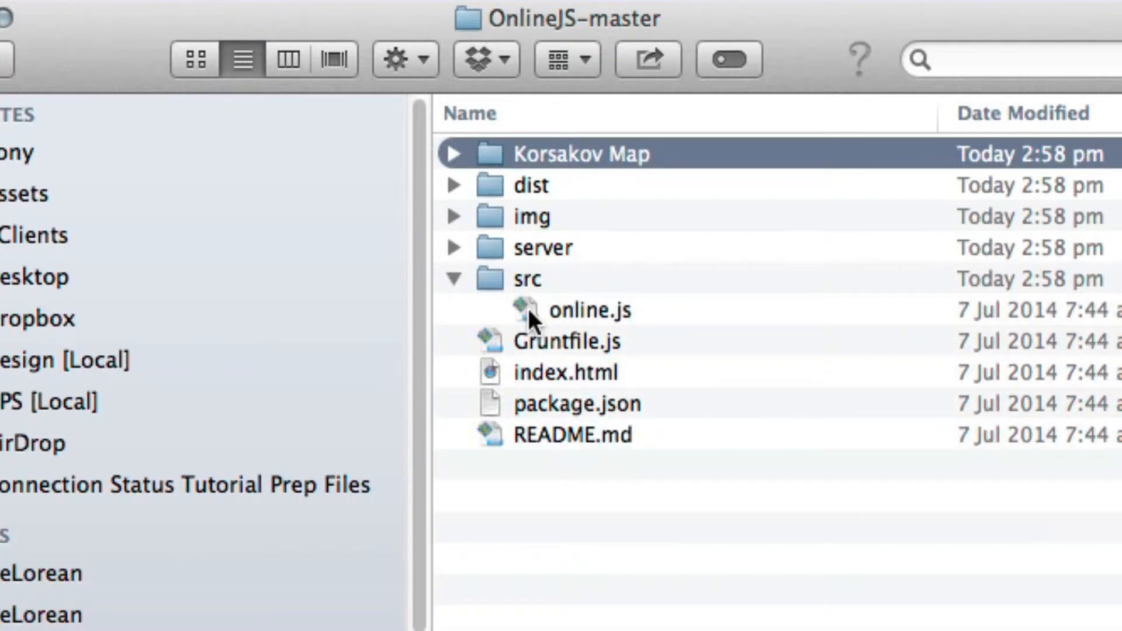
drag(528, 309, 534, 152)
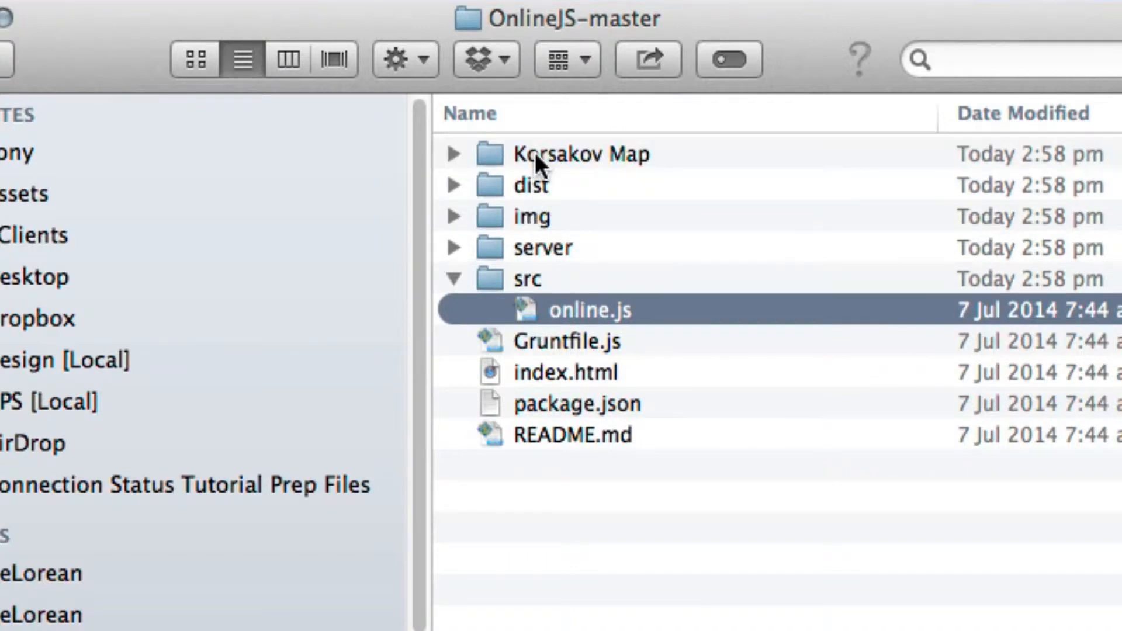
click(452, 276)
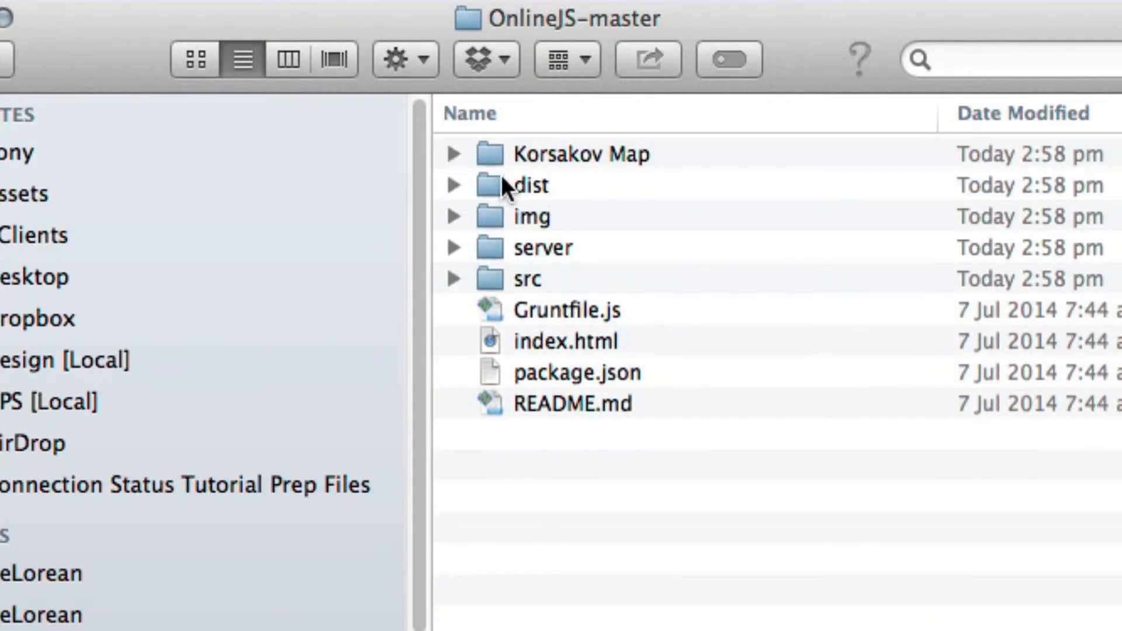
- Move all items in OnlineJS-master except the Korsakov Map folder to the Trash, from dist through README.md
click(495, 183)
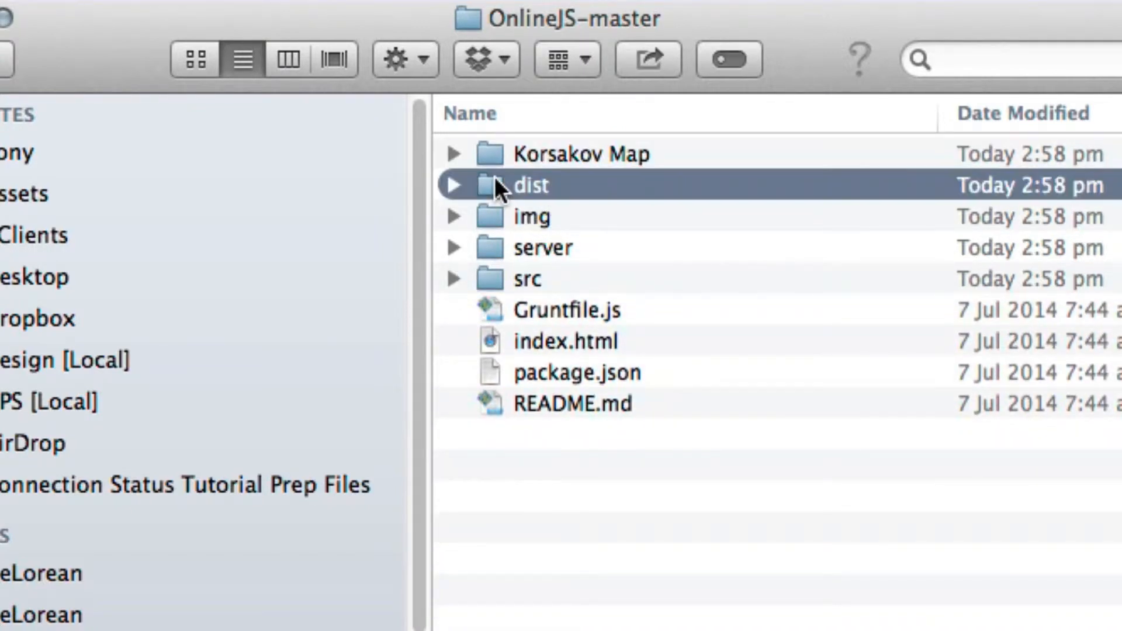
shift+click(489, 406)
right_click(489, 405)
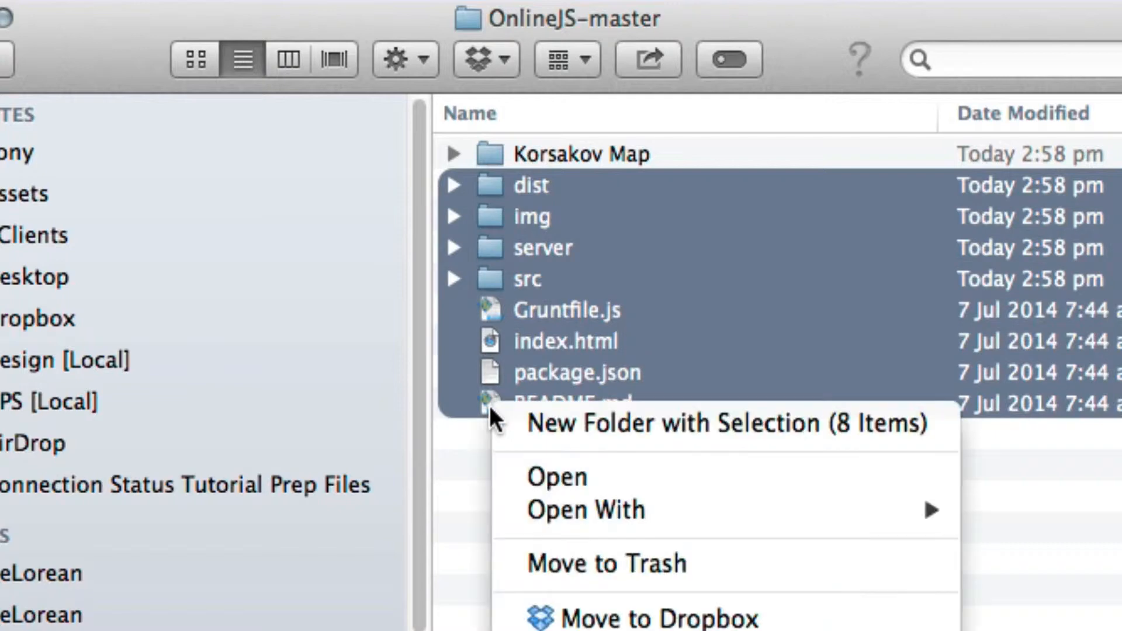
click(674, 567)
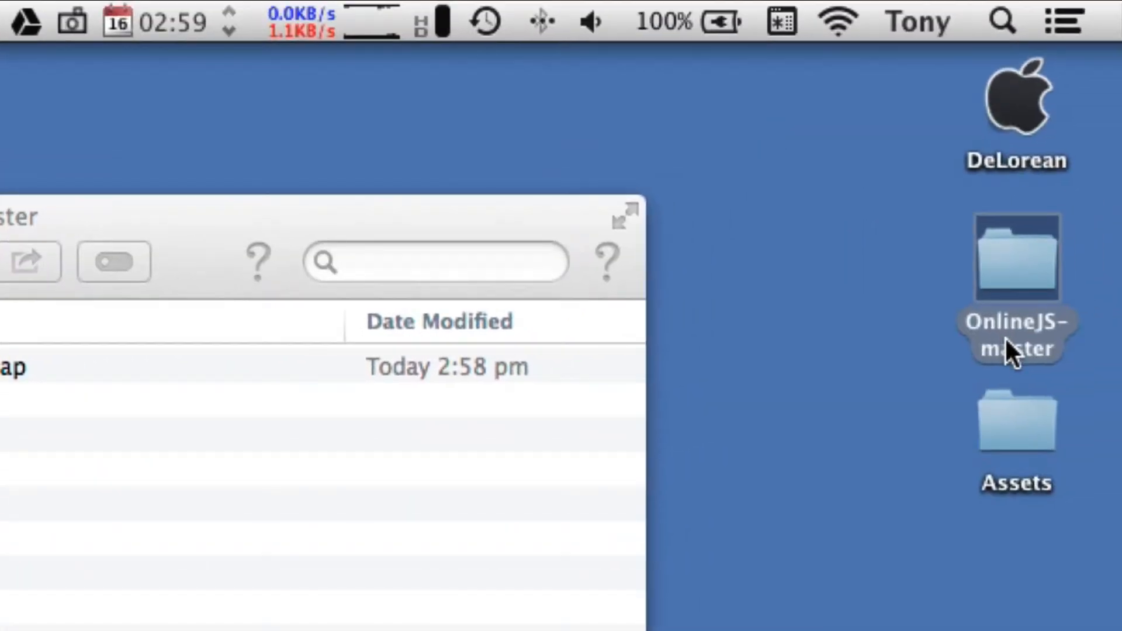
- Rename the OnlineJS-master folder on the desktop to Connection Status and close its window
click(1005, 337)
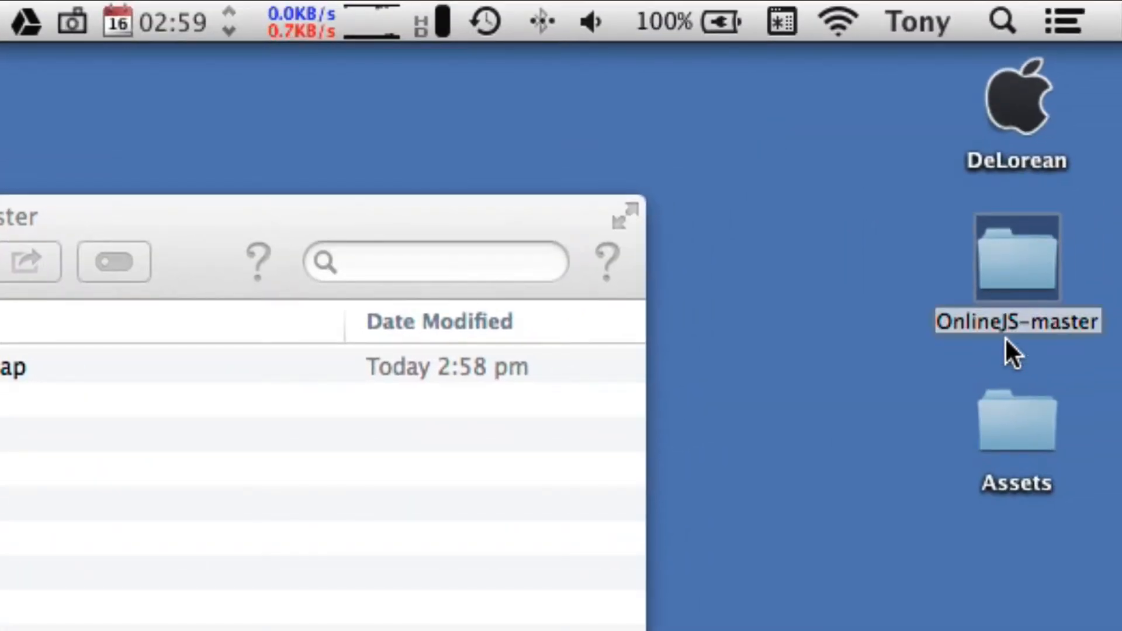
text(connection S)
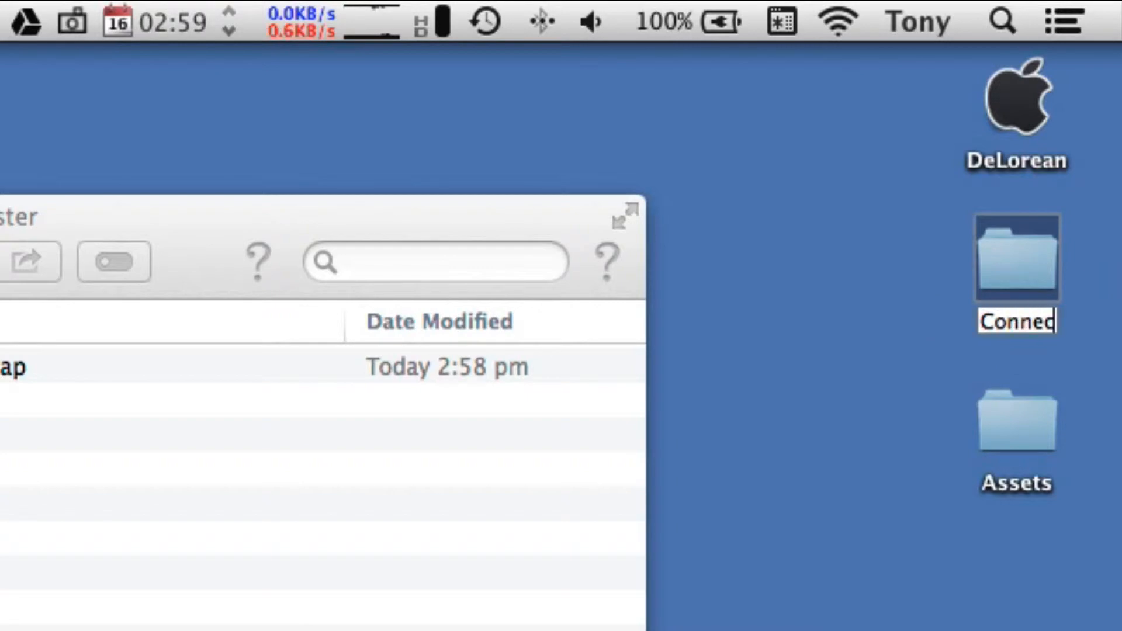
text(tatus)
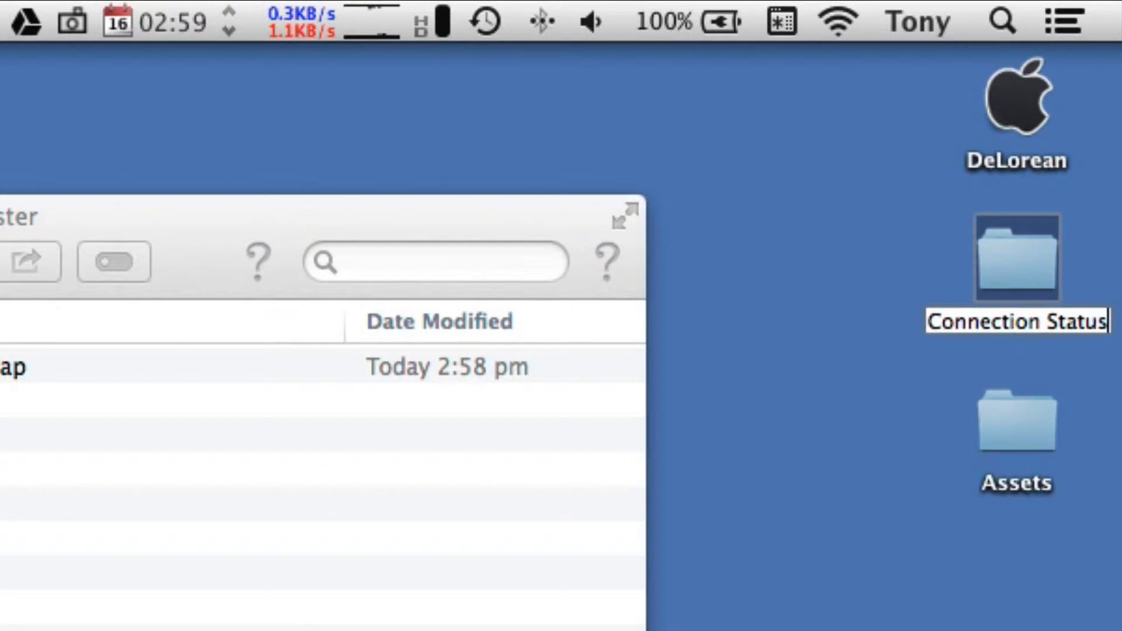
key(Return)
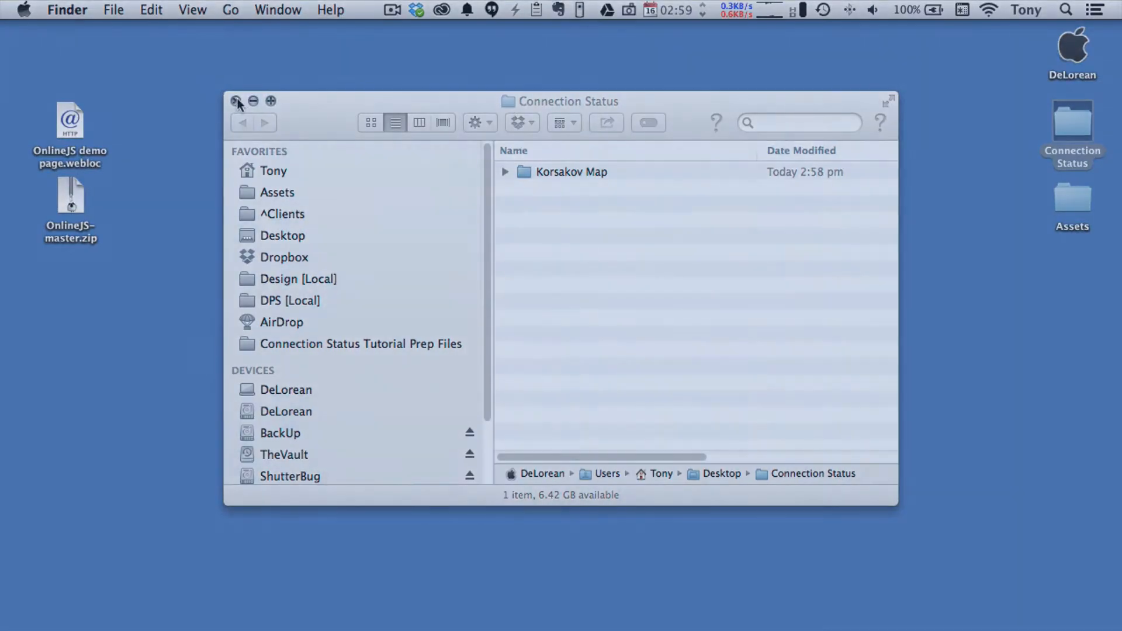
click(237, 101)
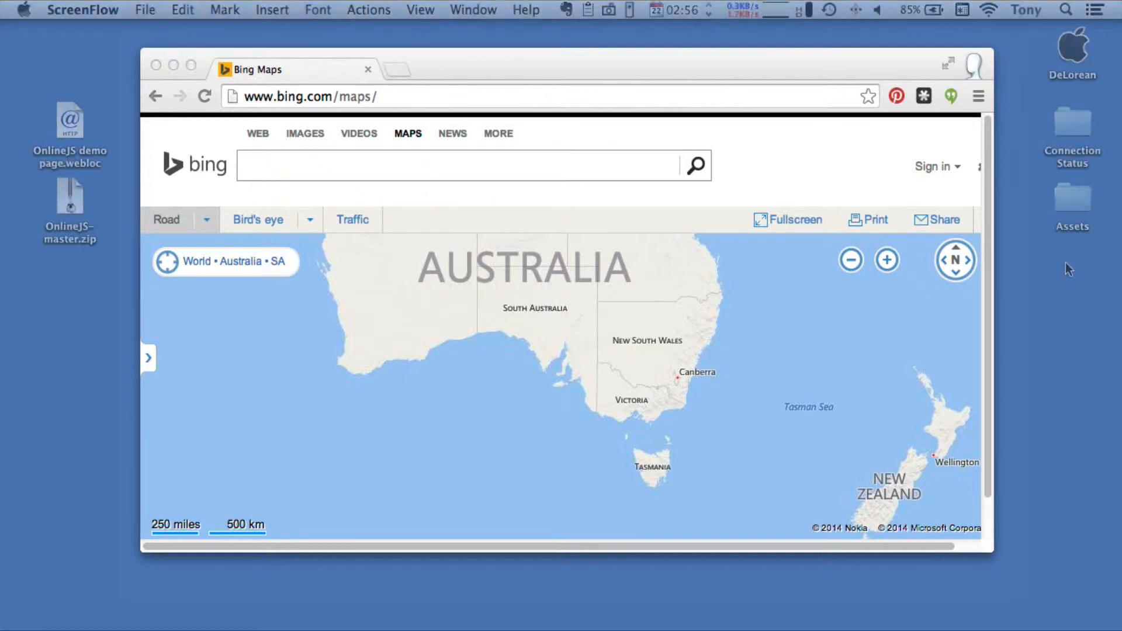
- Search Bing Maps for korsakov
click(248, 167)
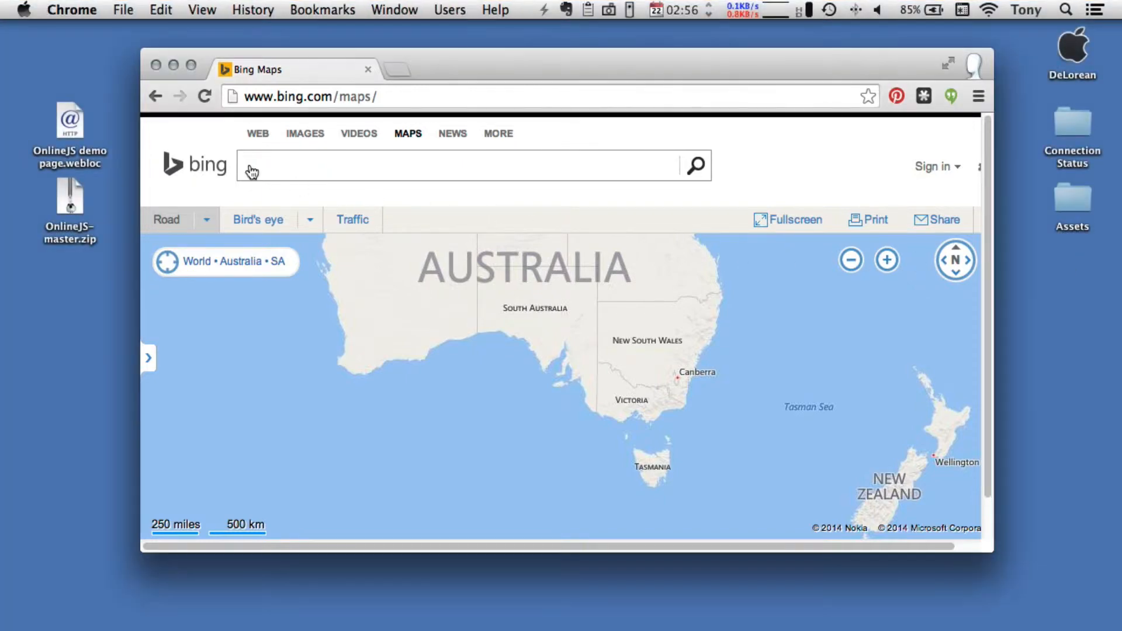
text(korsakov)
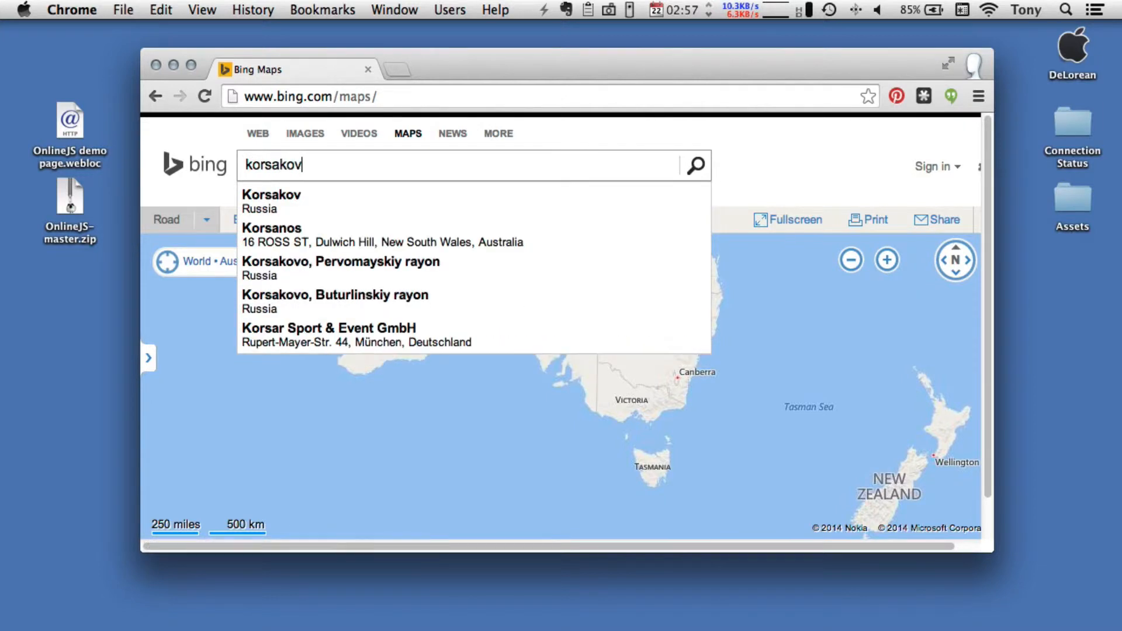
key(Return)
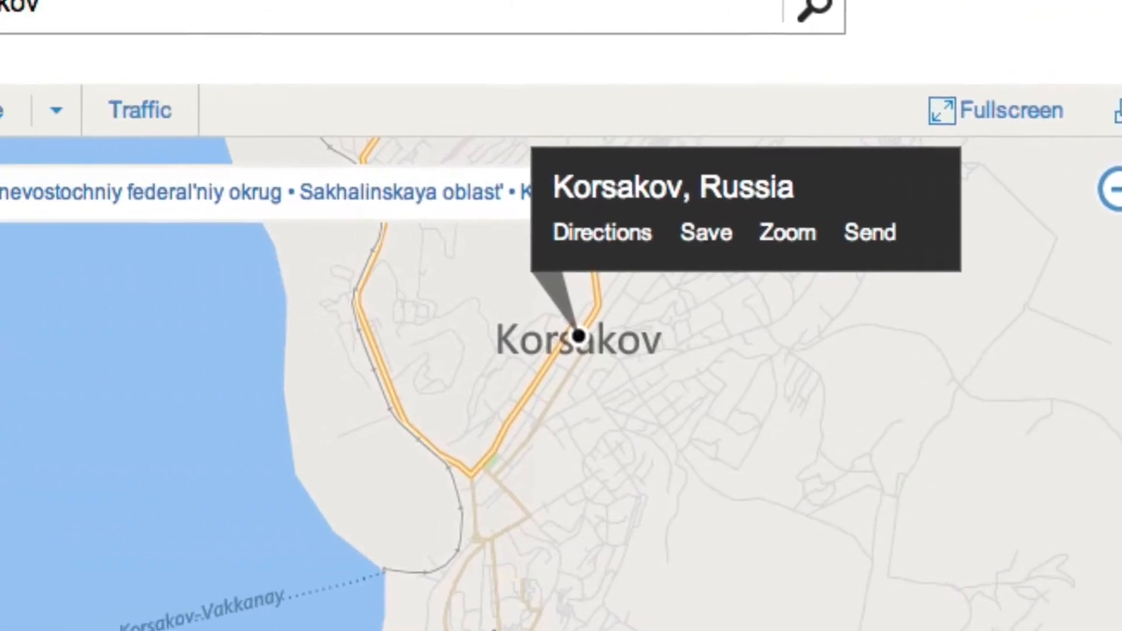
- Copy the webpage embed code from the sharing options of the Korsakov map
click(1026, 114)
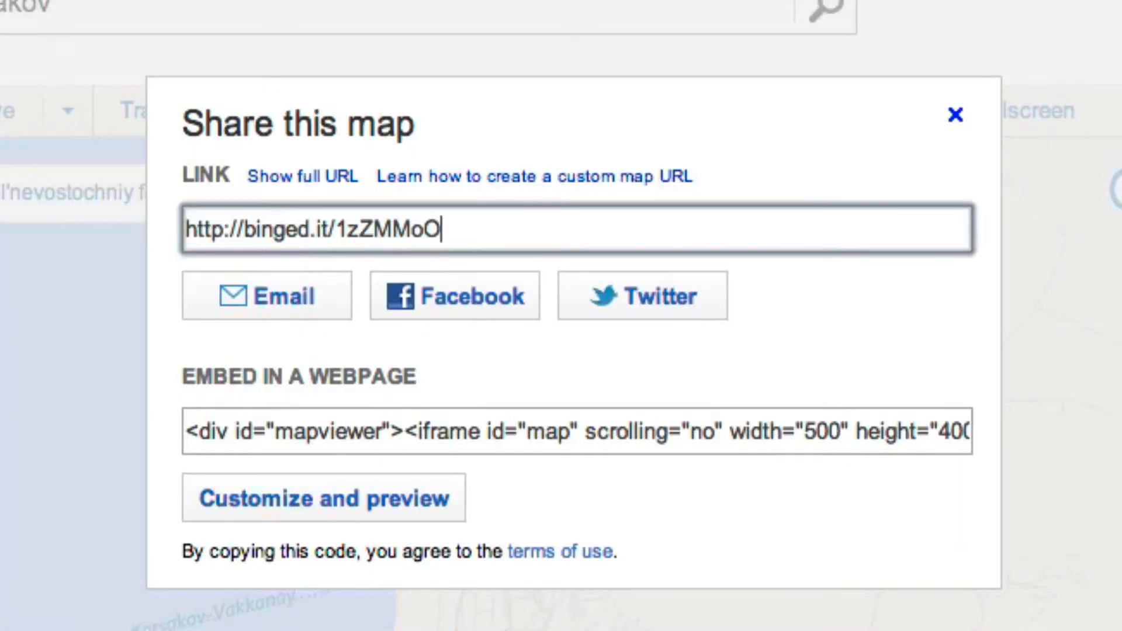
click(193, 429)
right_click(191, 429)
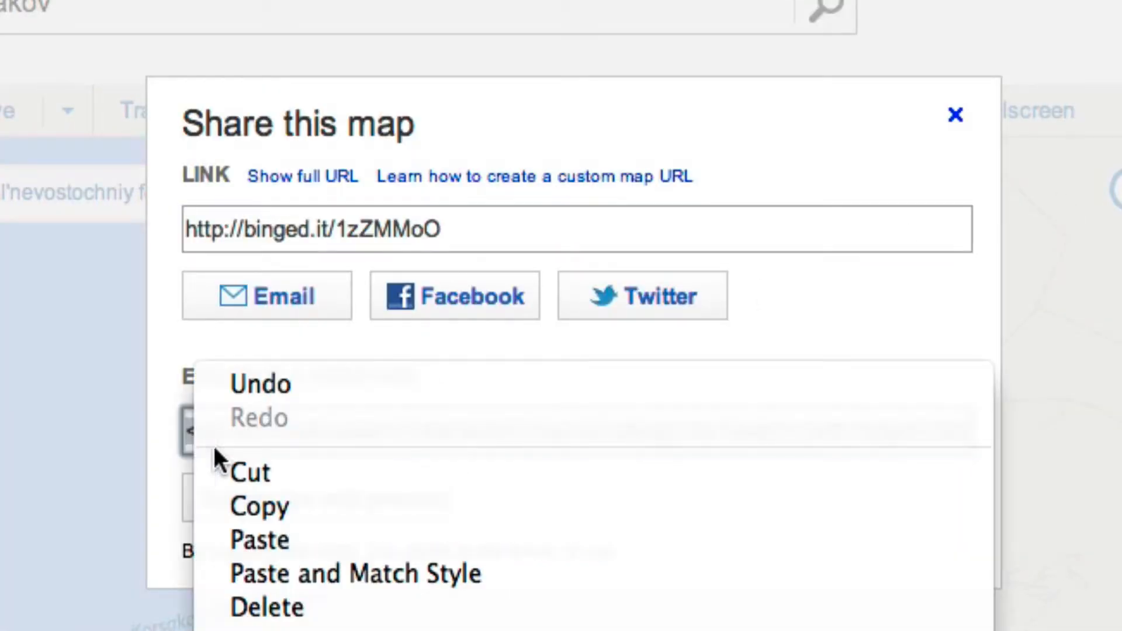
click(257, 507)
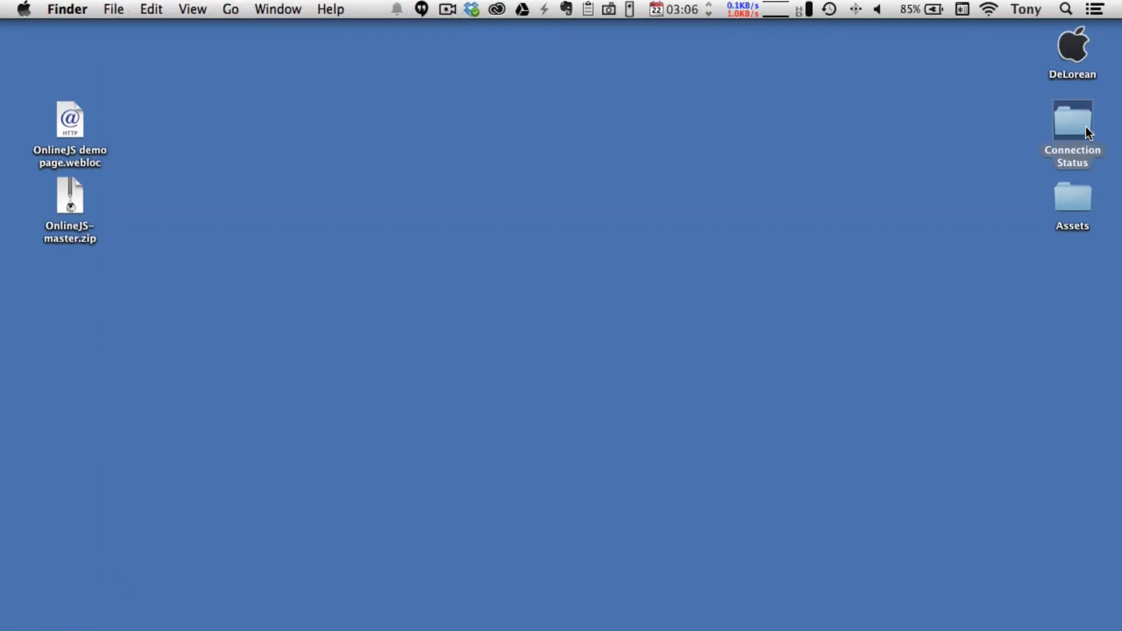
- Copy korsakov_map.html from the Sample Map folder in Assets into the Korsakov Map folder in Connection Status, and close the Assets window
double_click(1086, 126)
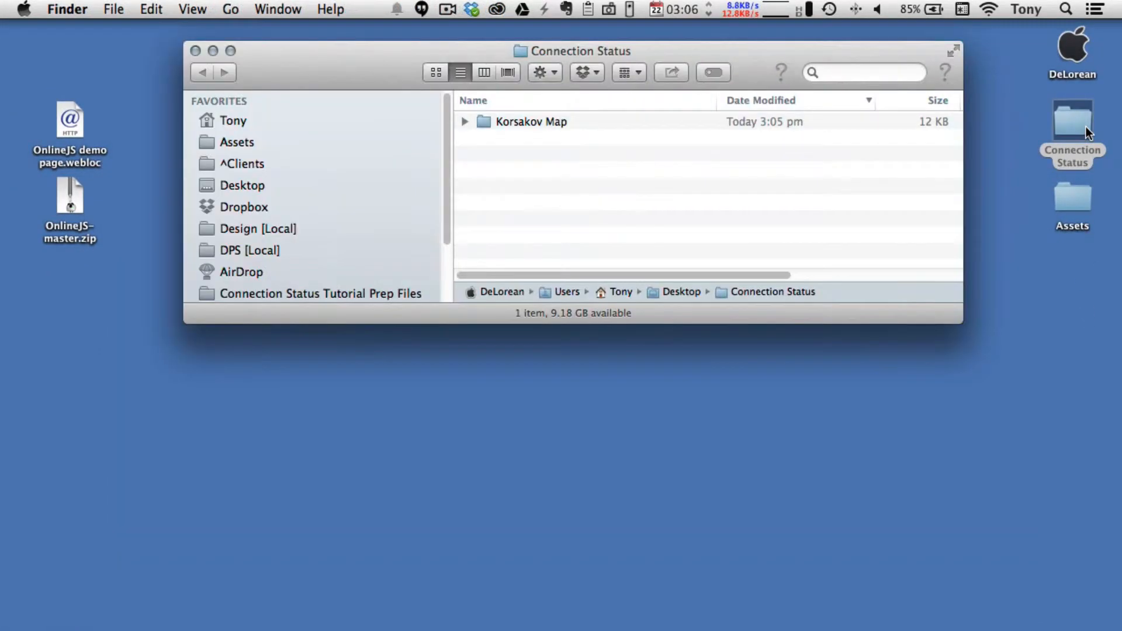
double_click(1074, 201)
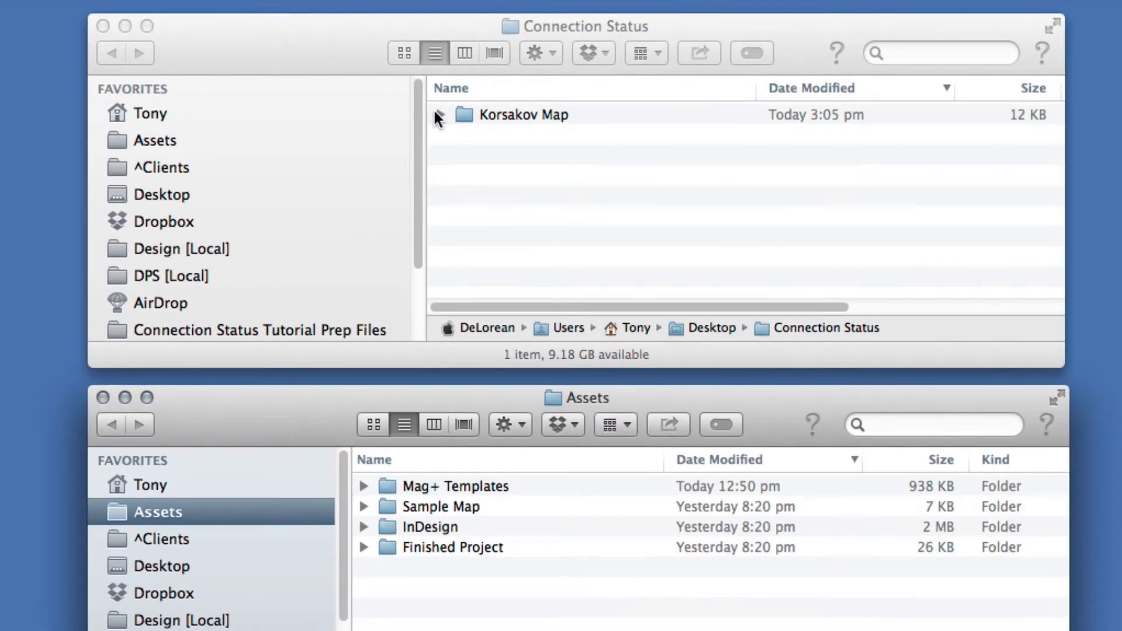
click(463, 121)
click(364, 507)
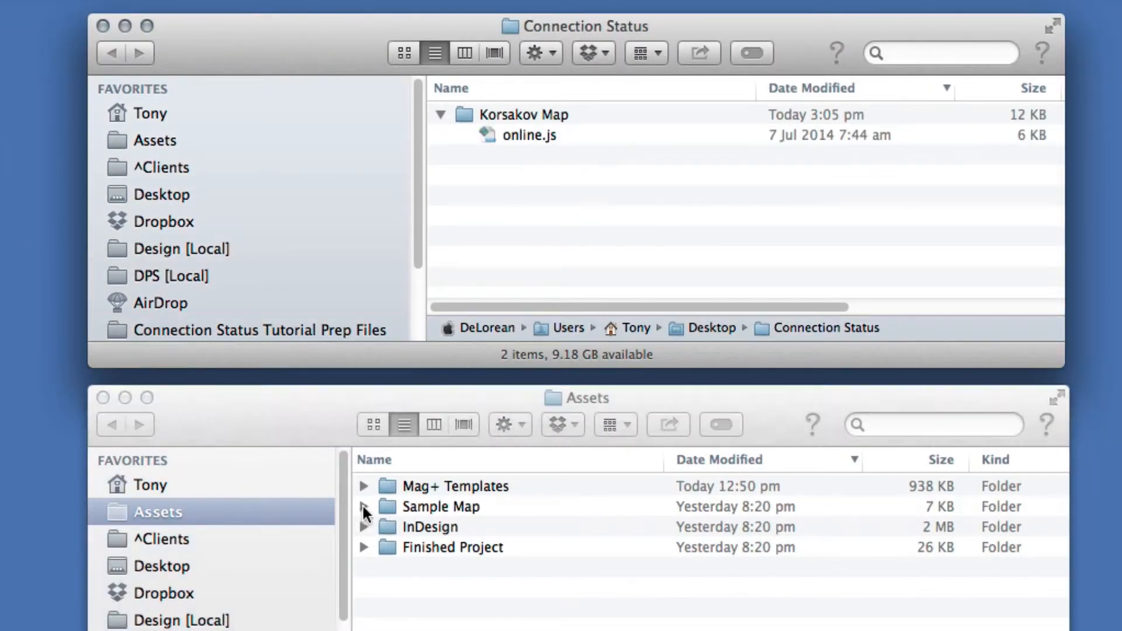
drag(410, 527, 467, 107)
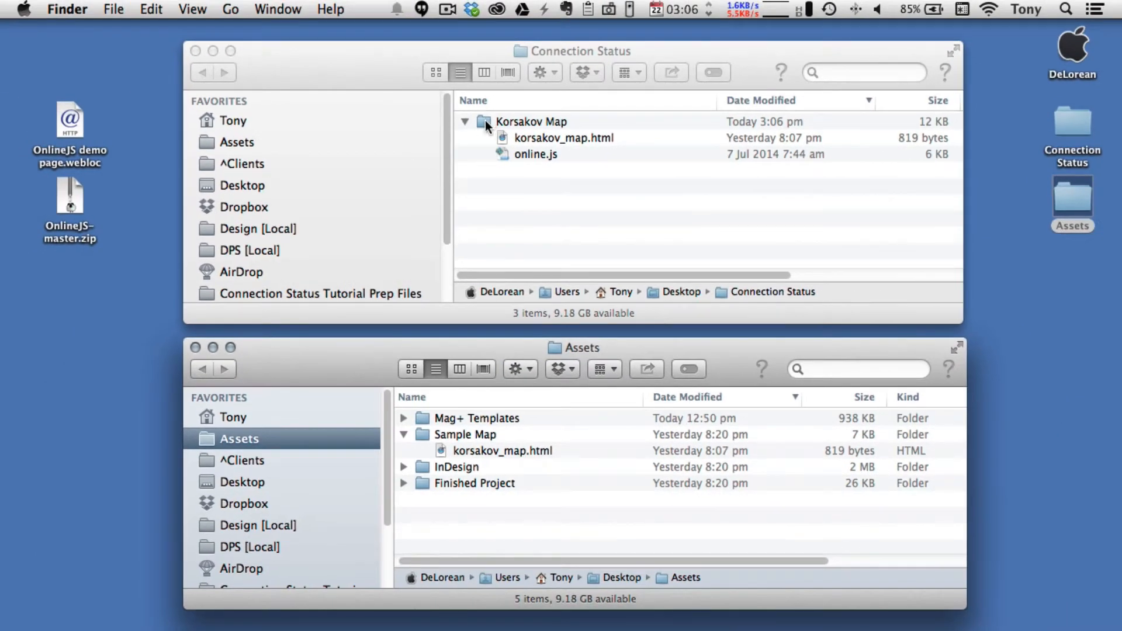
click(195, 347)
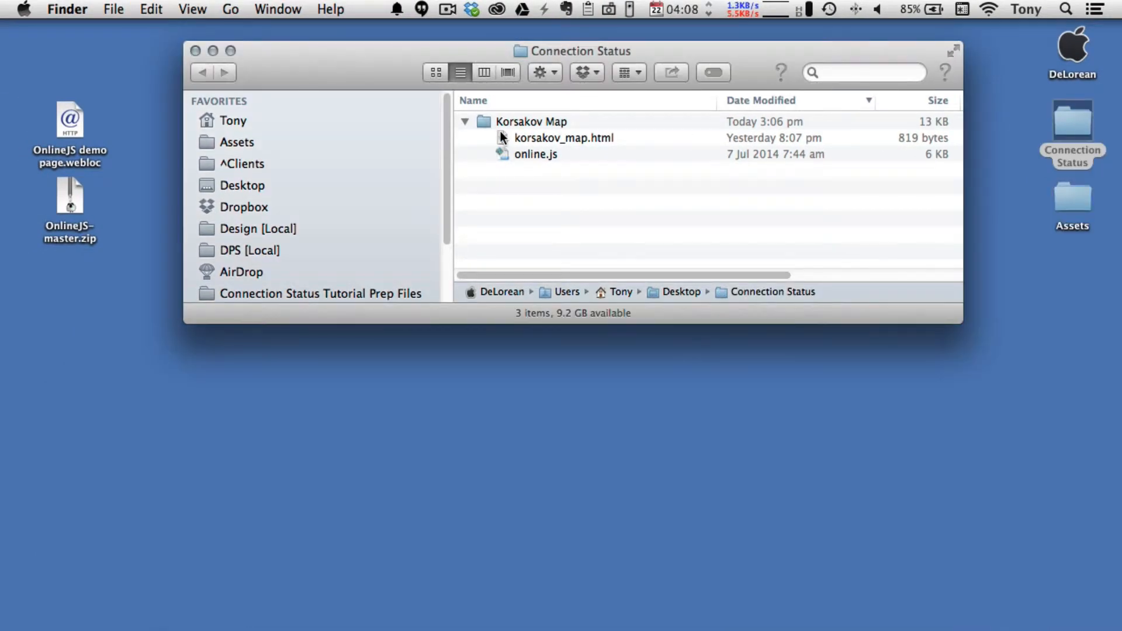
- Open korsakov_map.html from the Korsakov Map folder in the browser and zoom in on the embedded map
double_click(500, 134)
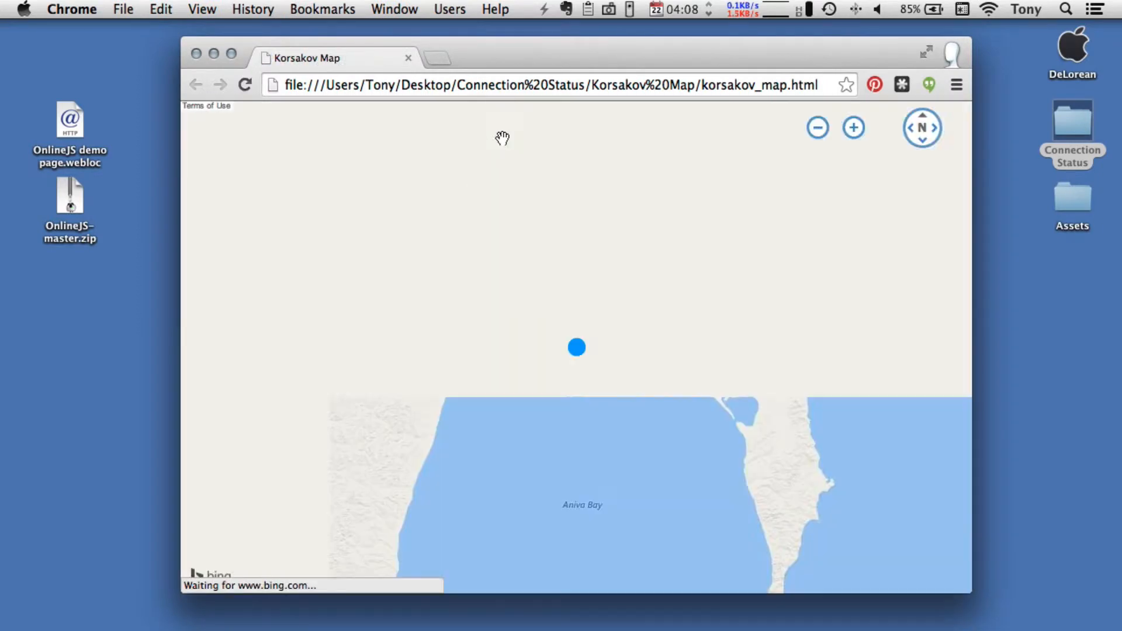
click(854, 128)
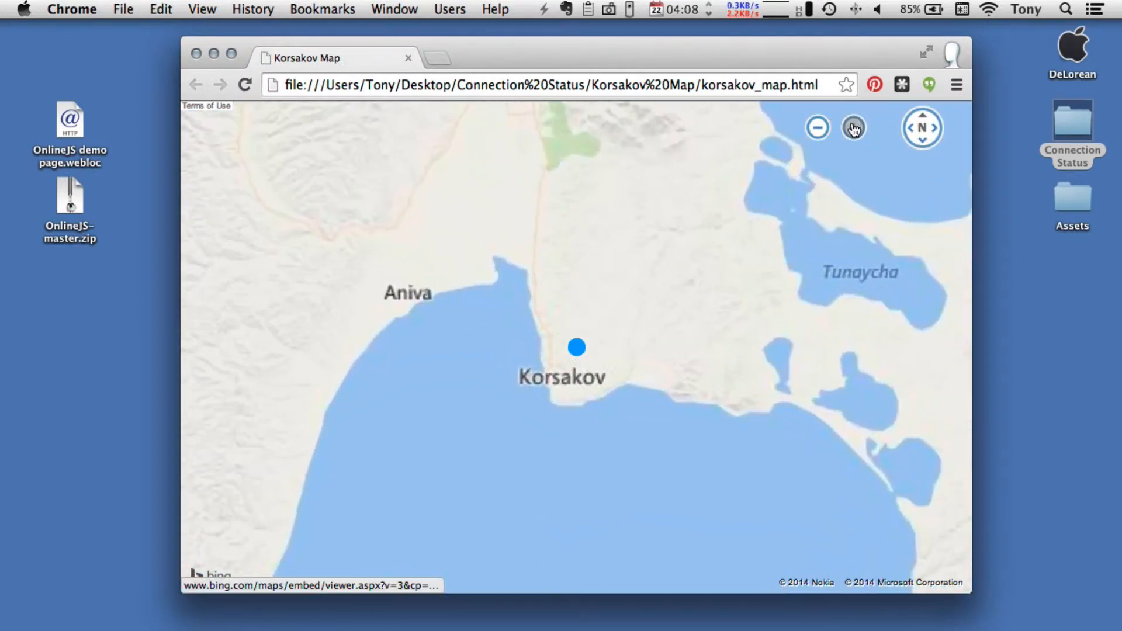
click(854, 128)
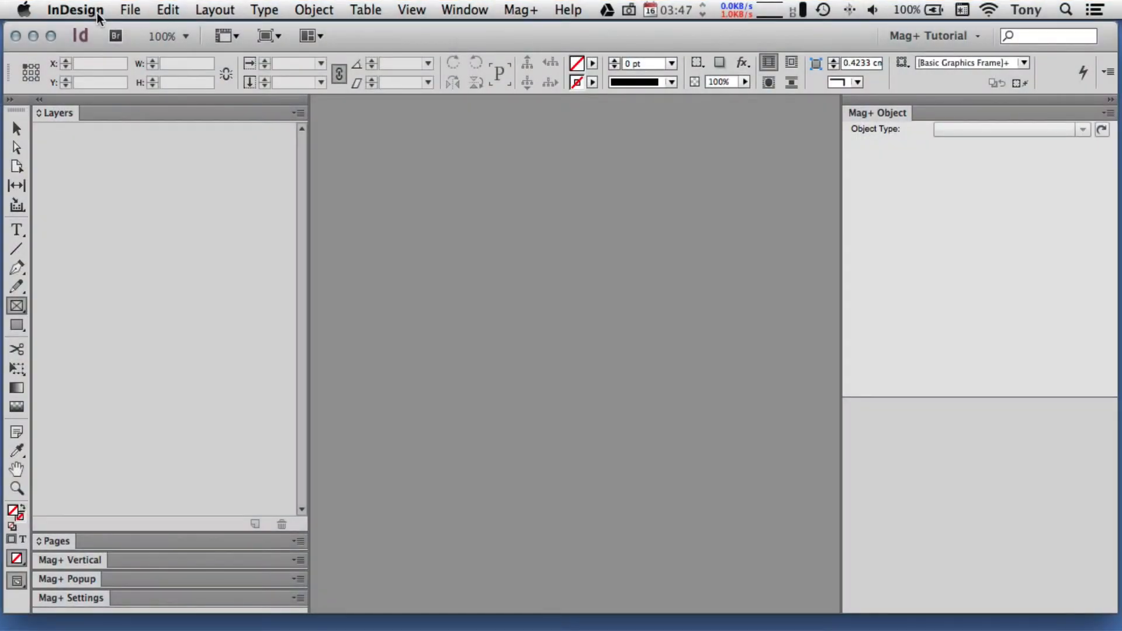
- Switch to InDesign and open Korsakov.indd from the InDesign folder inside Assets
click(124, 11)
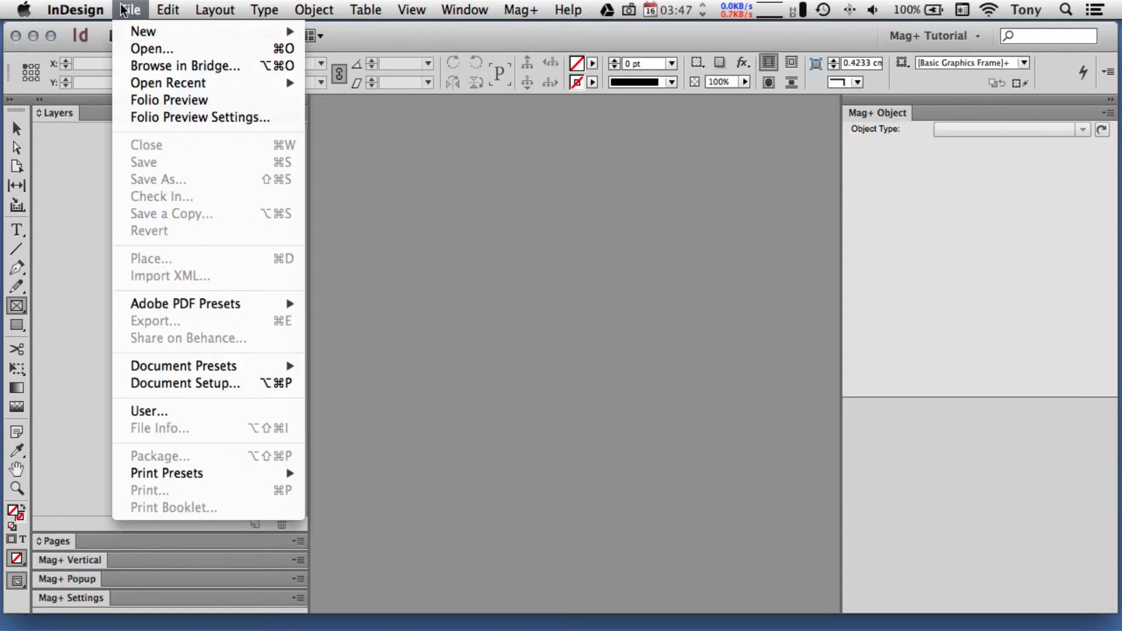
click(132, 50)
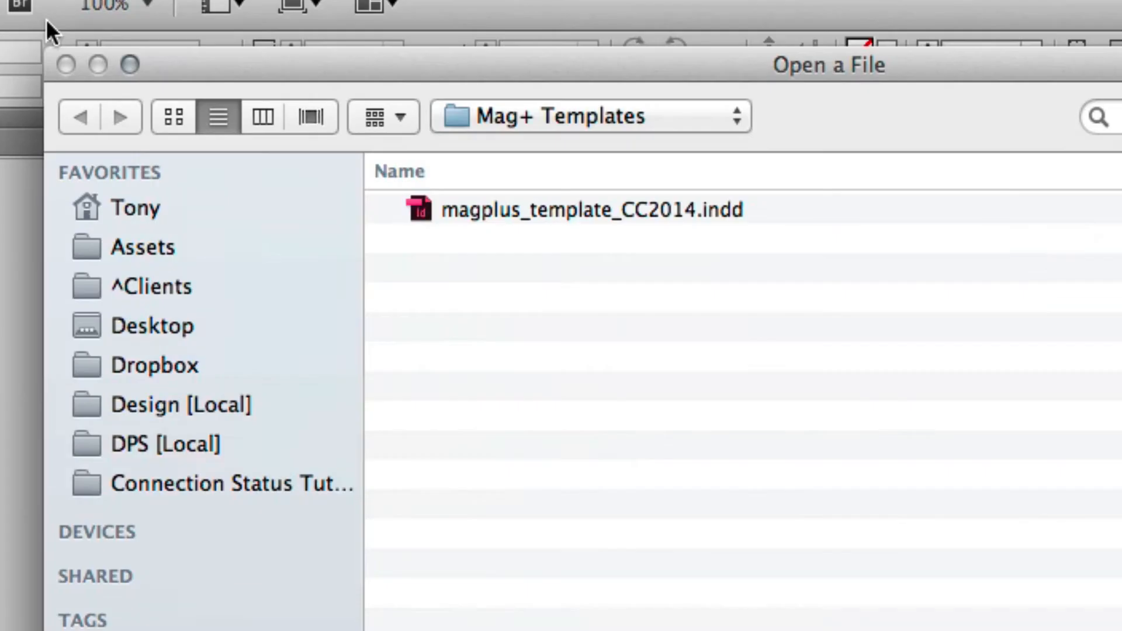
click(536, 108)
click(525, 148)
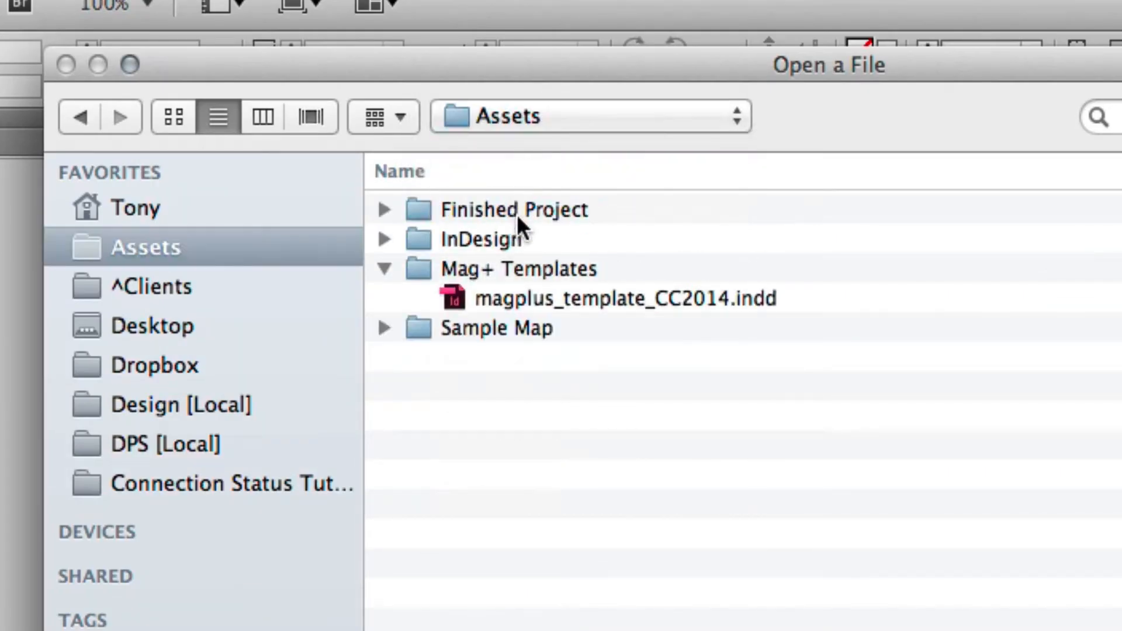
double_click(428, 236)
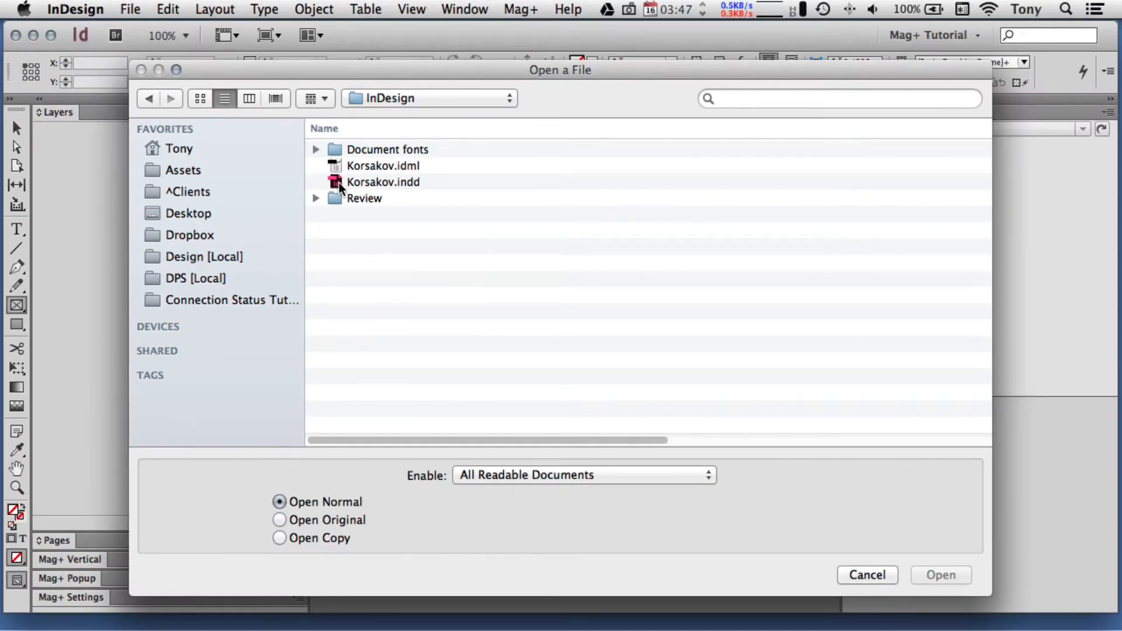
double_click(338, 182)
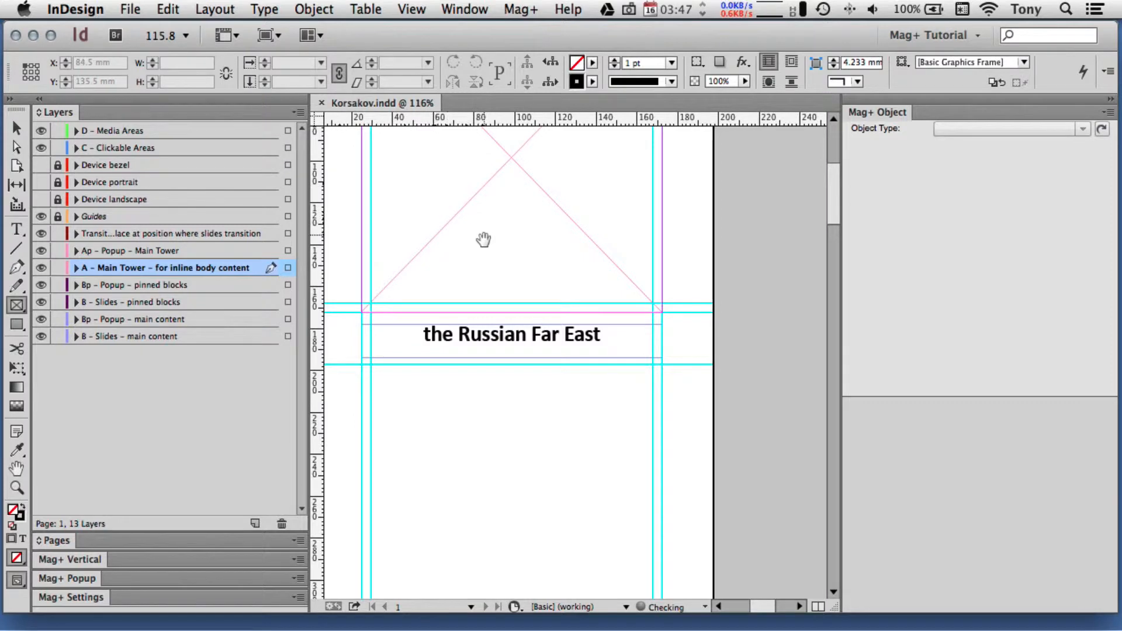
- Make the empty frame below the KORSAKOV heading an HTML object linked to korsakov_map.html, with contents scaled to fit the block
drag(516, 278, 561, 454)
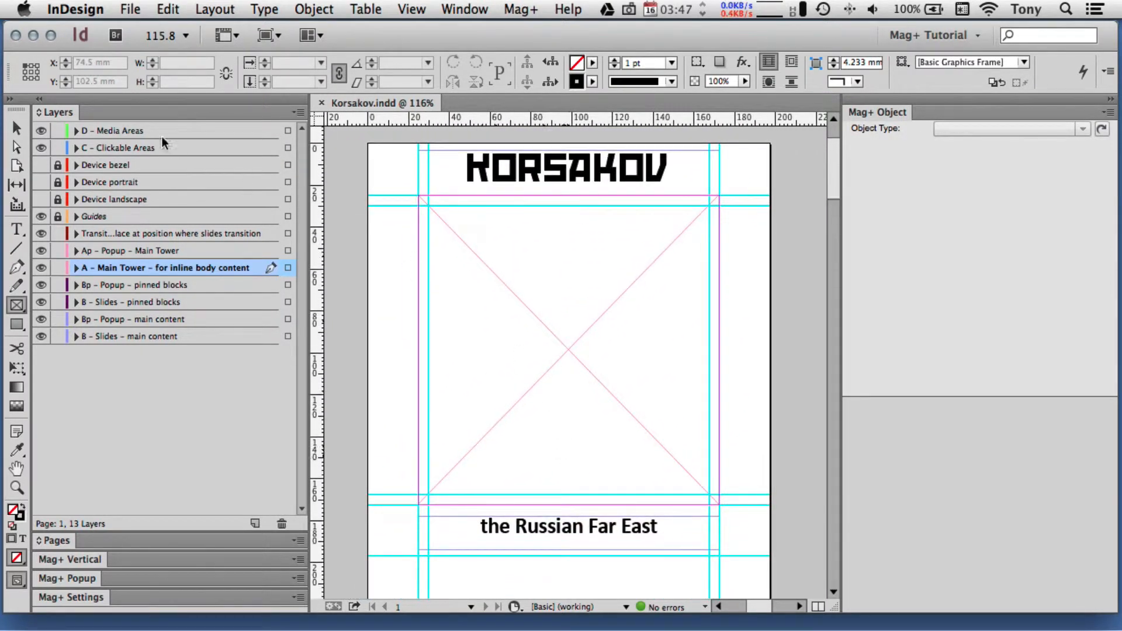
click(17, 127)
click(474, 244)
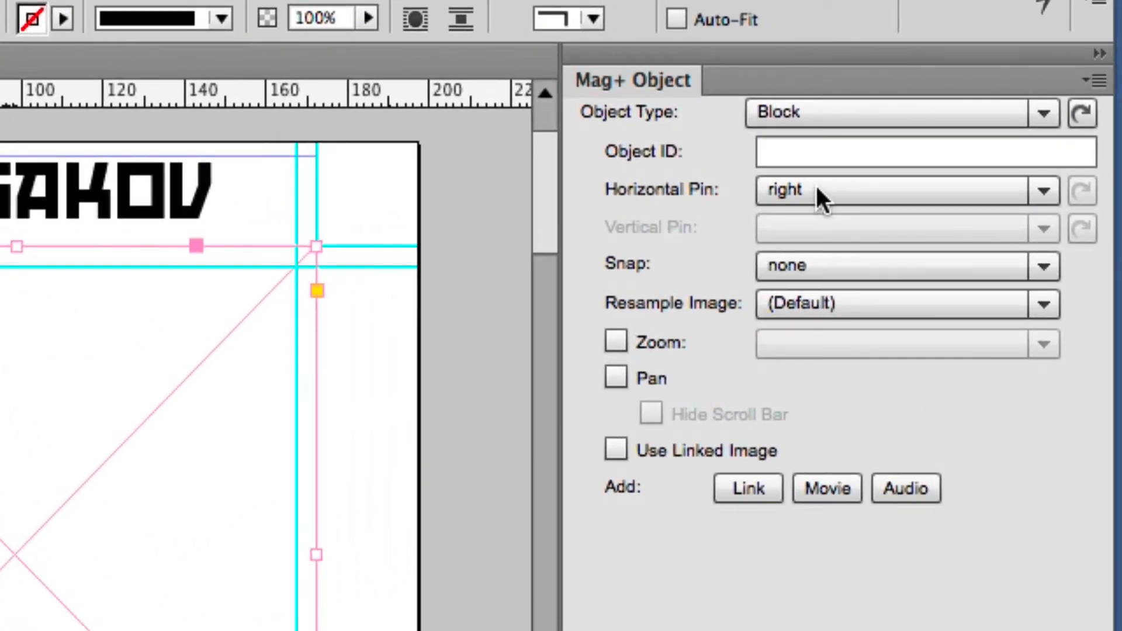
click(978, 127)
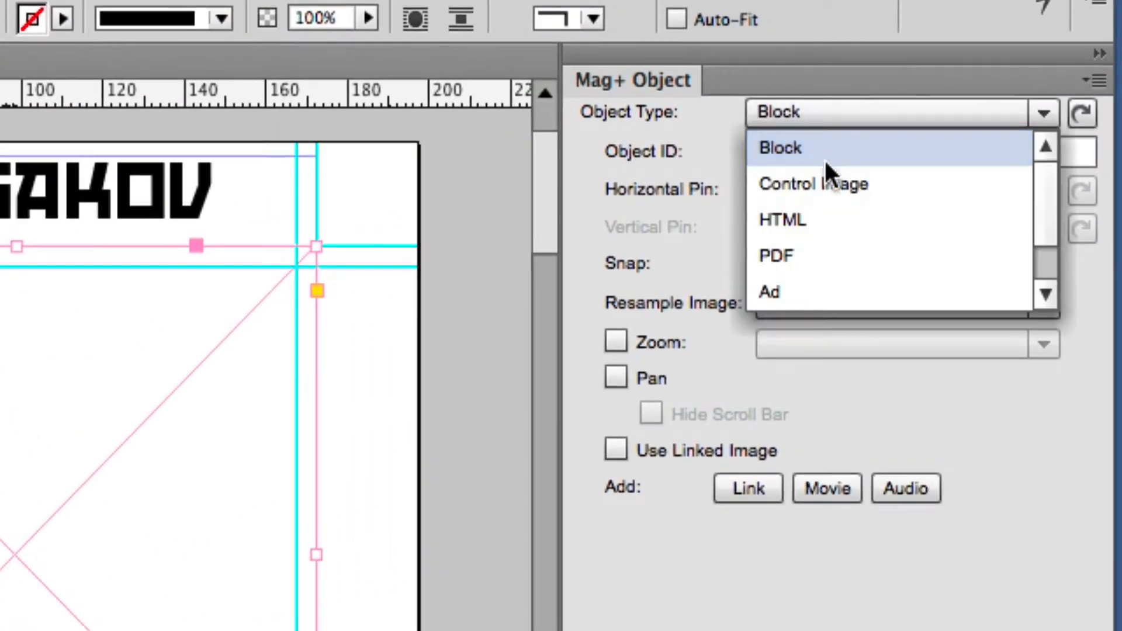
click(806, 219)
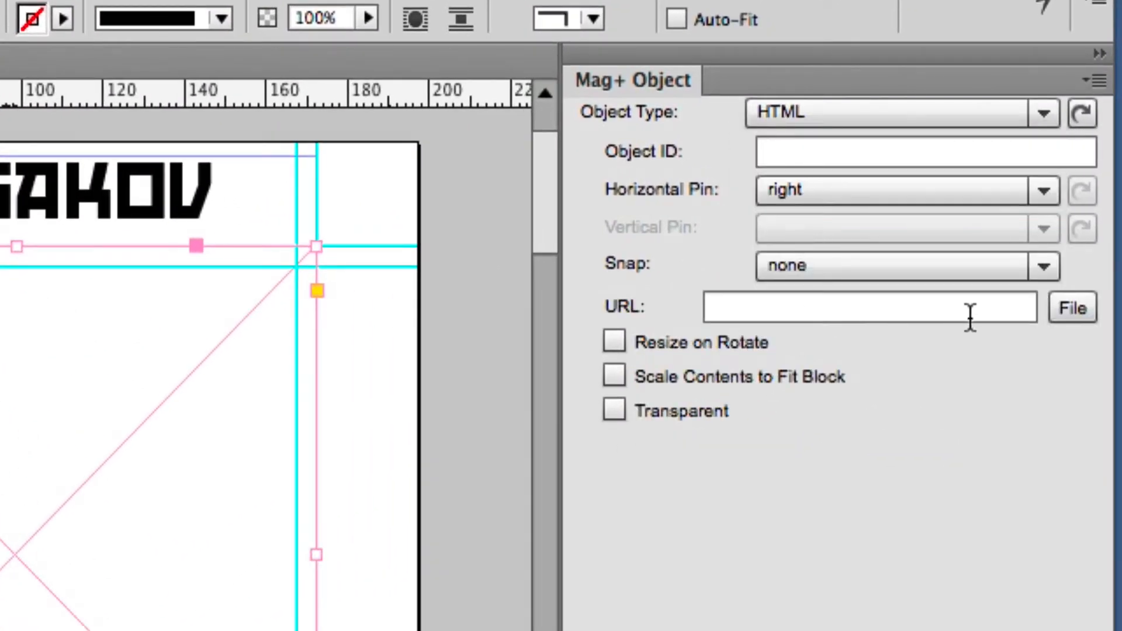
click(1072, 308)
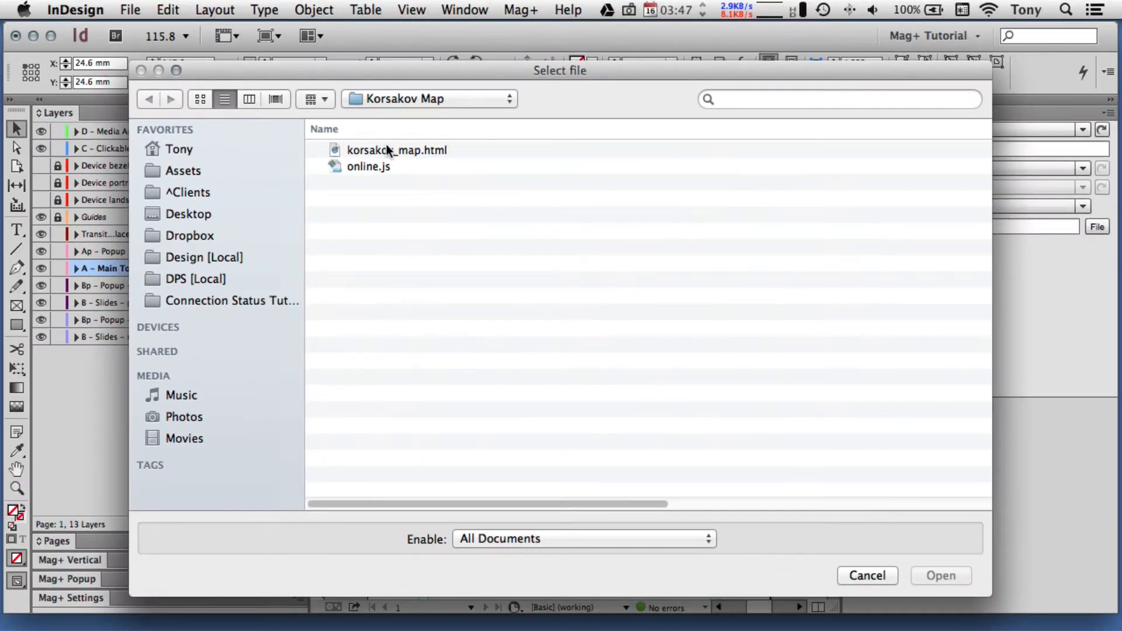
click(387, 149)
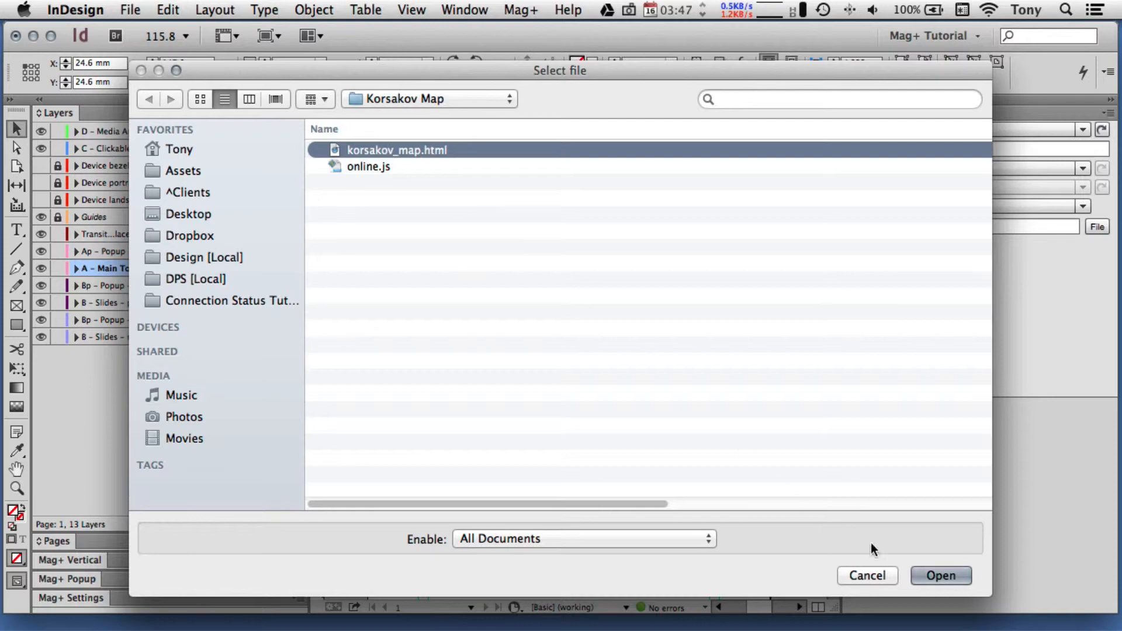
click(940, 576)
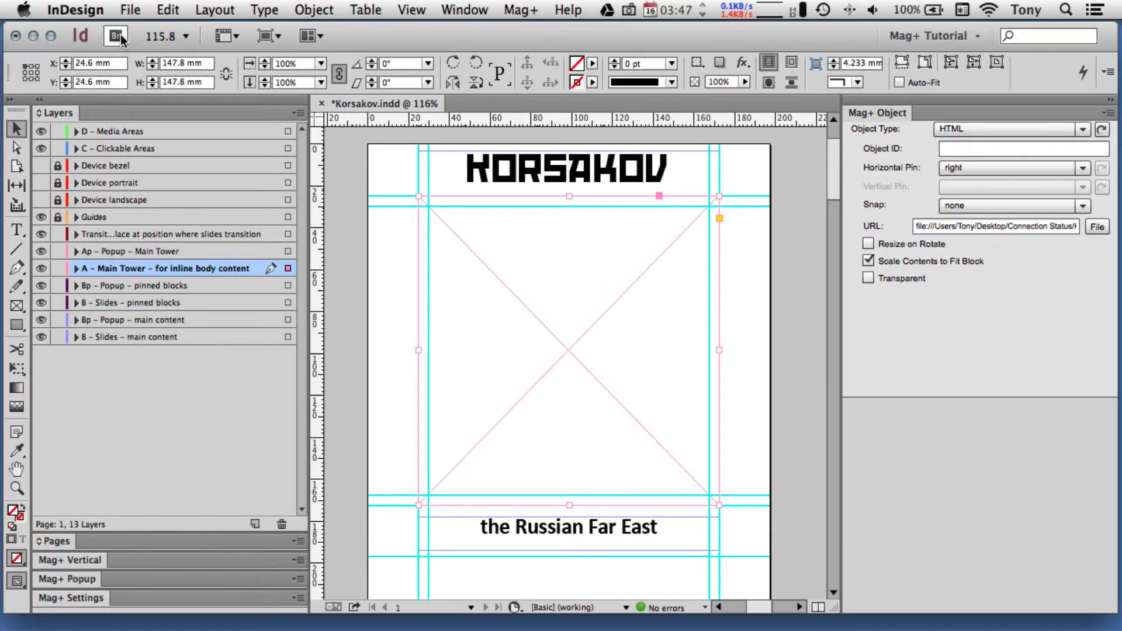
- Save the document under the new name Korsakov_update.indd in the InDesign folder
click(129, 9)
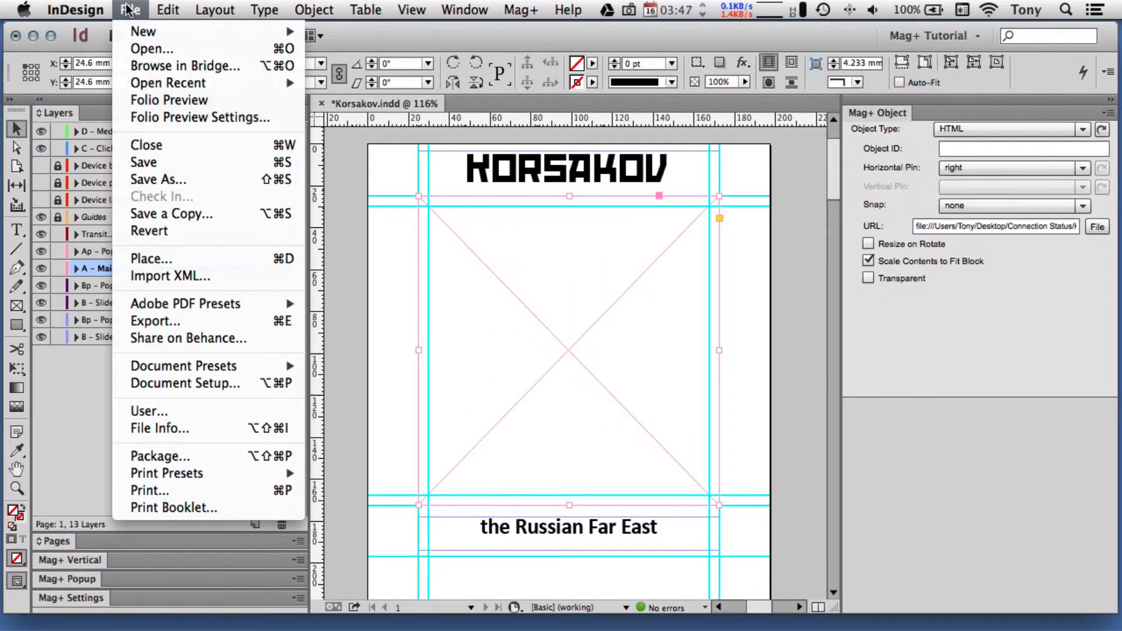
click(152, 178)
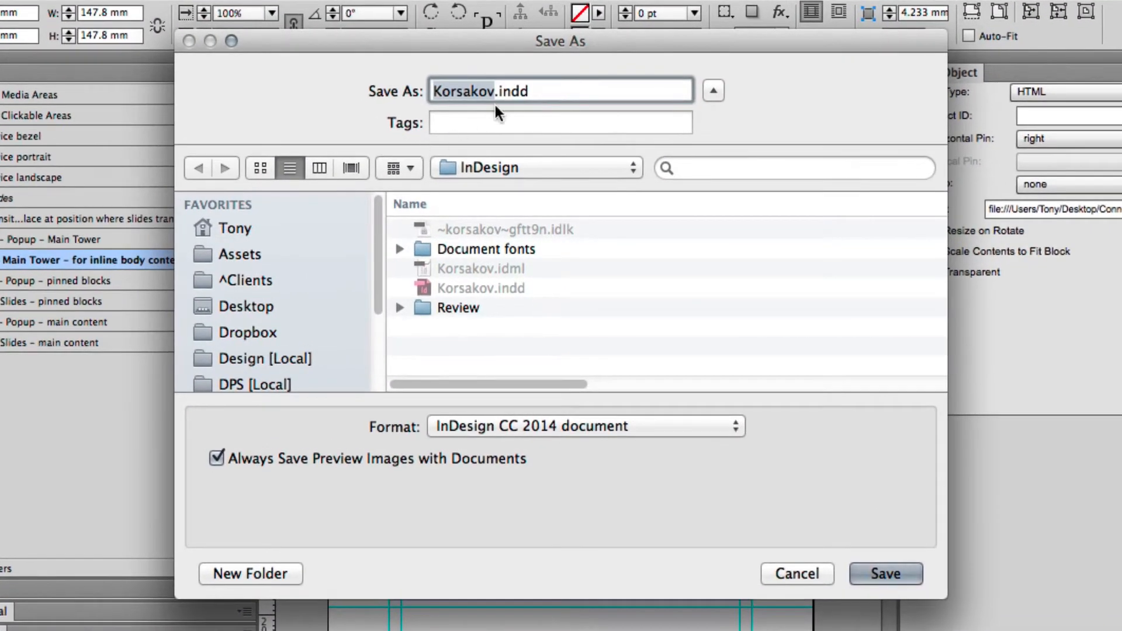
click(494, 95)
text(_)
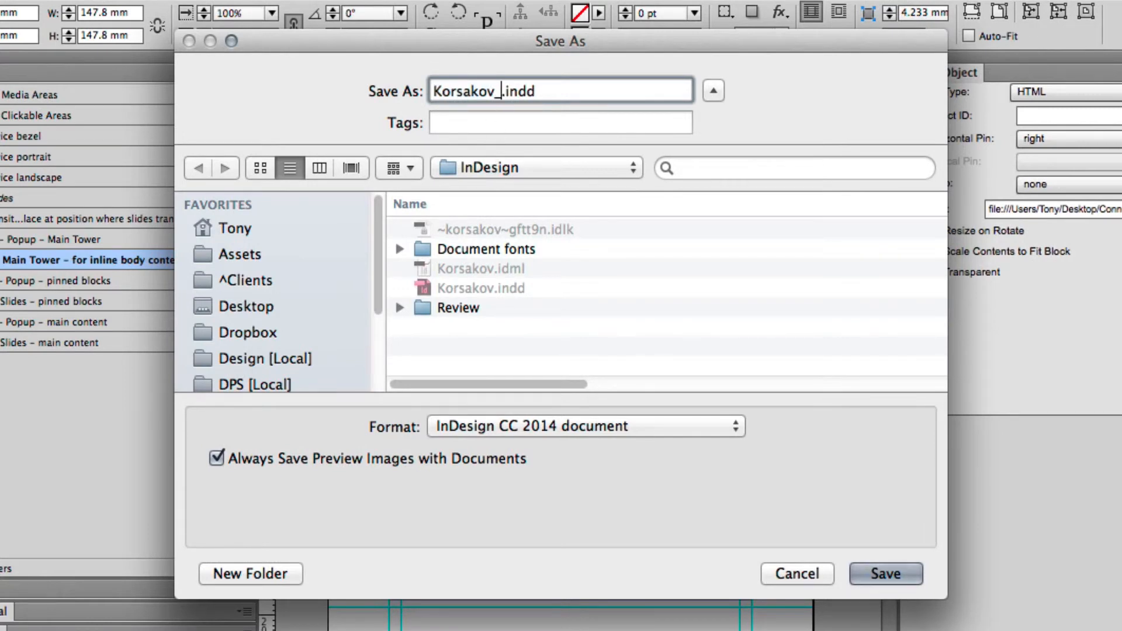
text(updat)
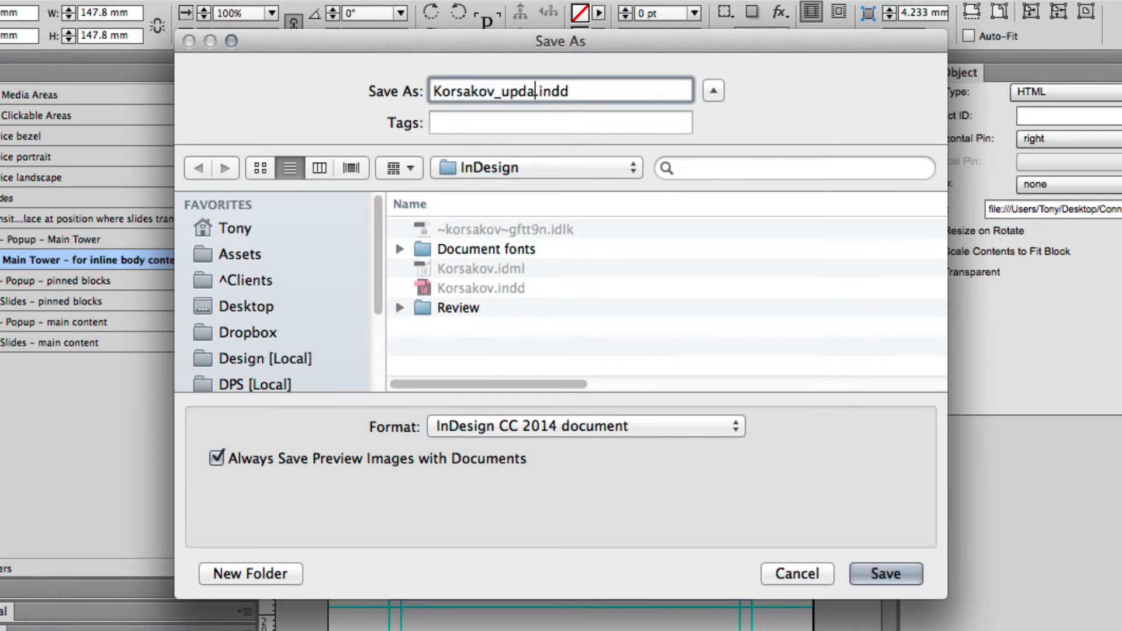
text(e)
click(882, 576)
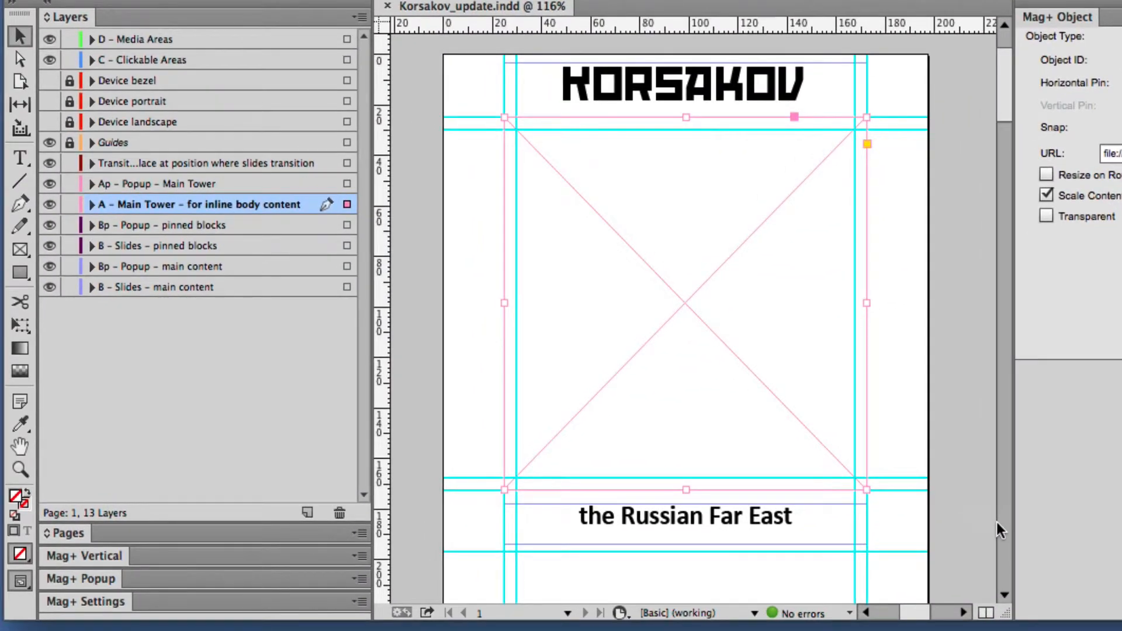
- Narrow the InDesign window to uncover the iOS Simulator and run a Mag+ Fast Review of the Korsakov vertical
click(292, 556)
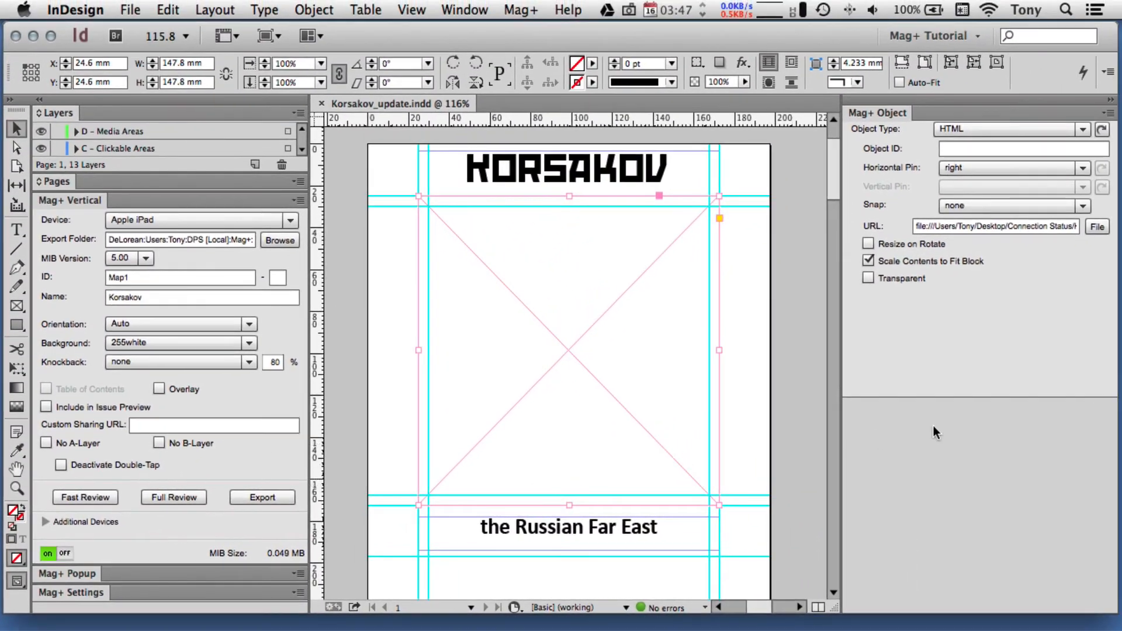
drag(1118, 408, 683, 412)
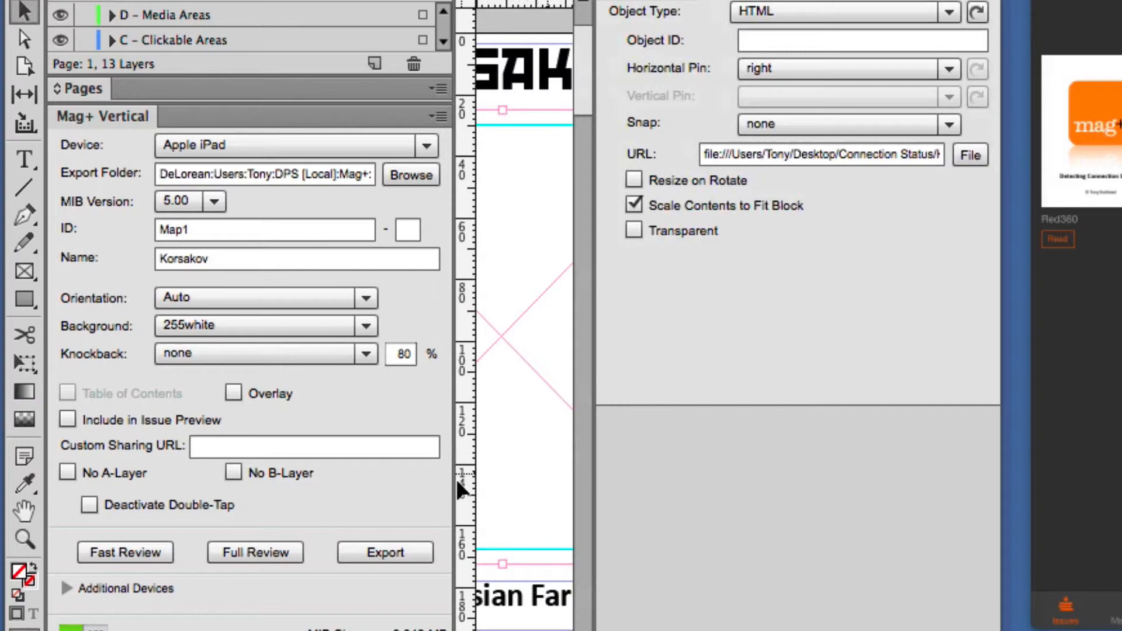
click(142, 550)
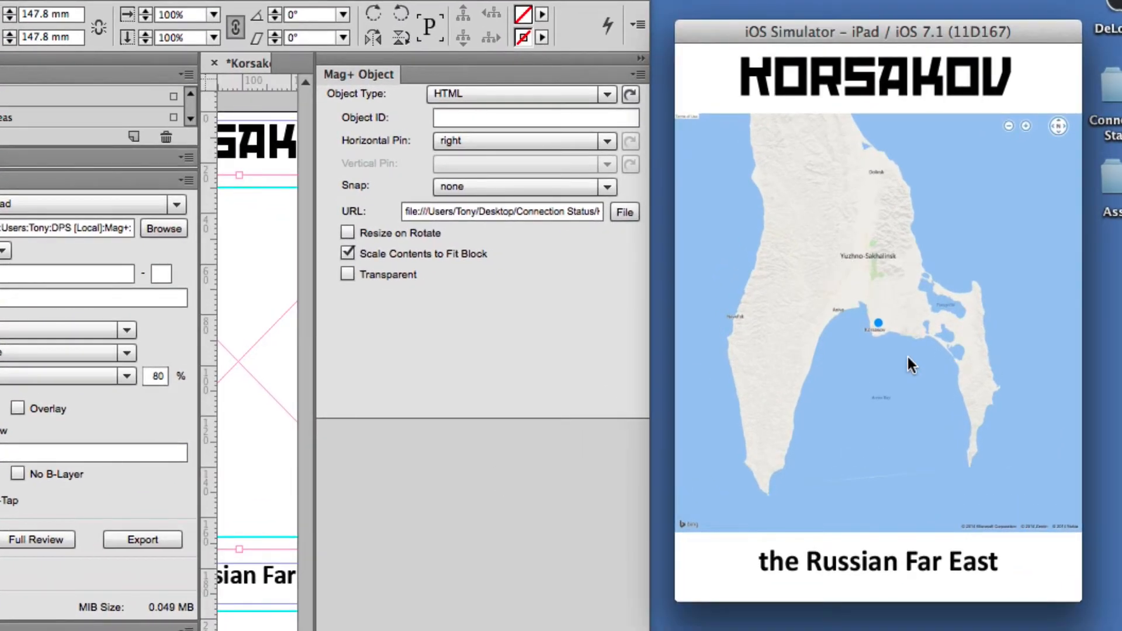
- Test the embedded Korsakov map in the iOS Simulator by zooming in and back out
drag(916, 369, 972, 468)
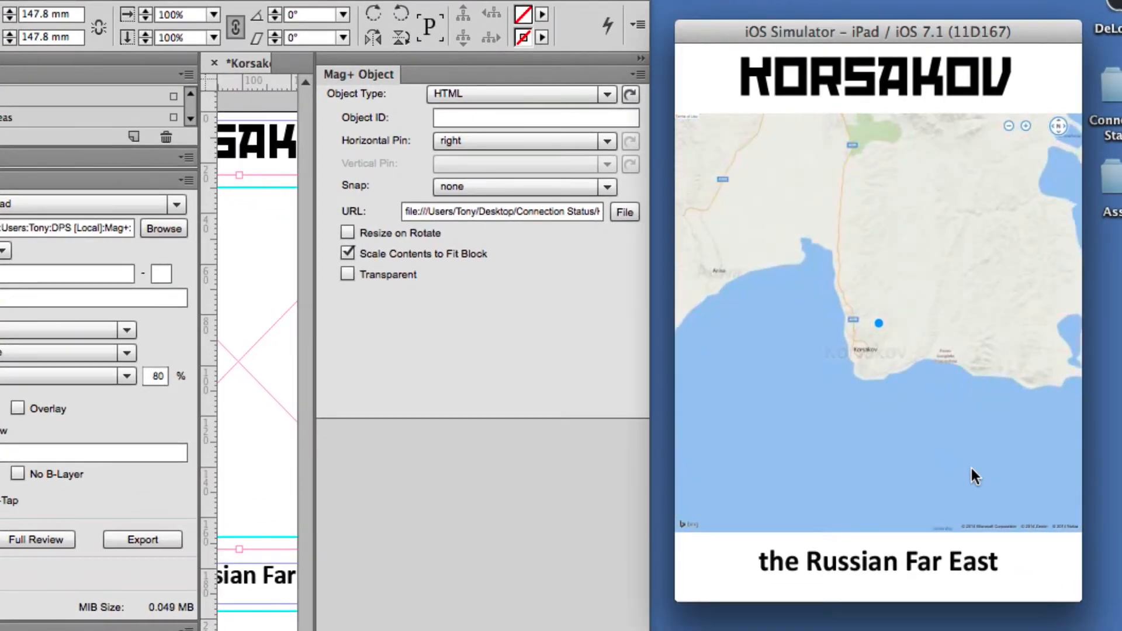
click(1009, 125)
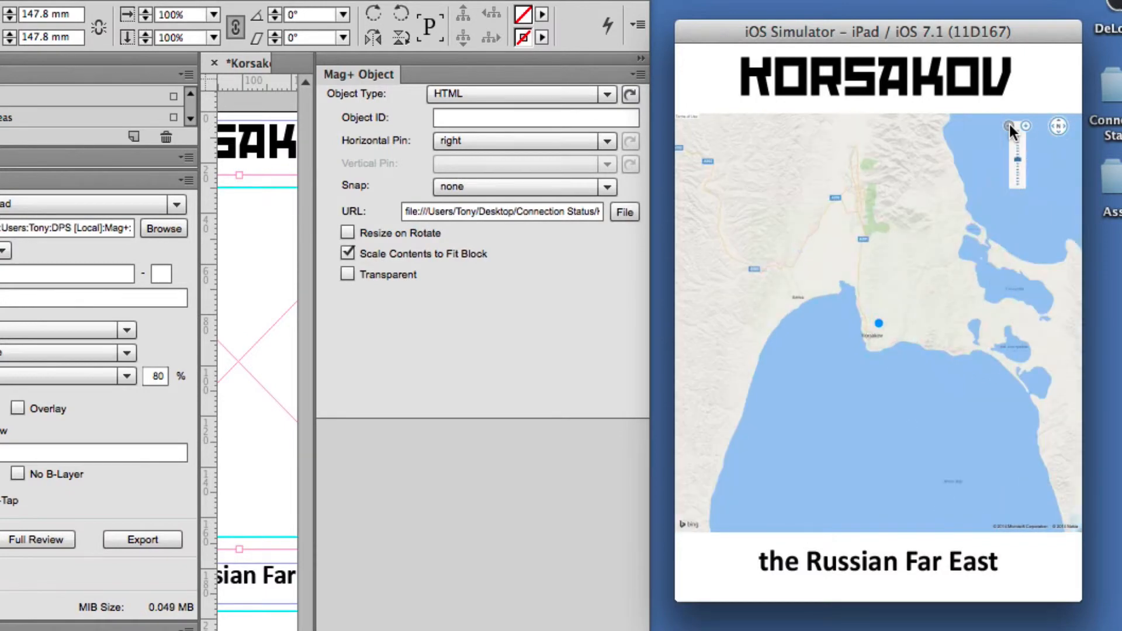
click(1009, 124)
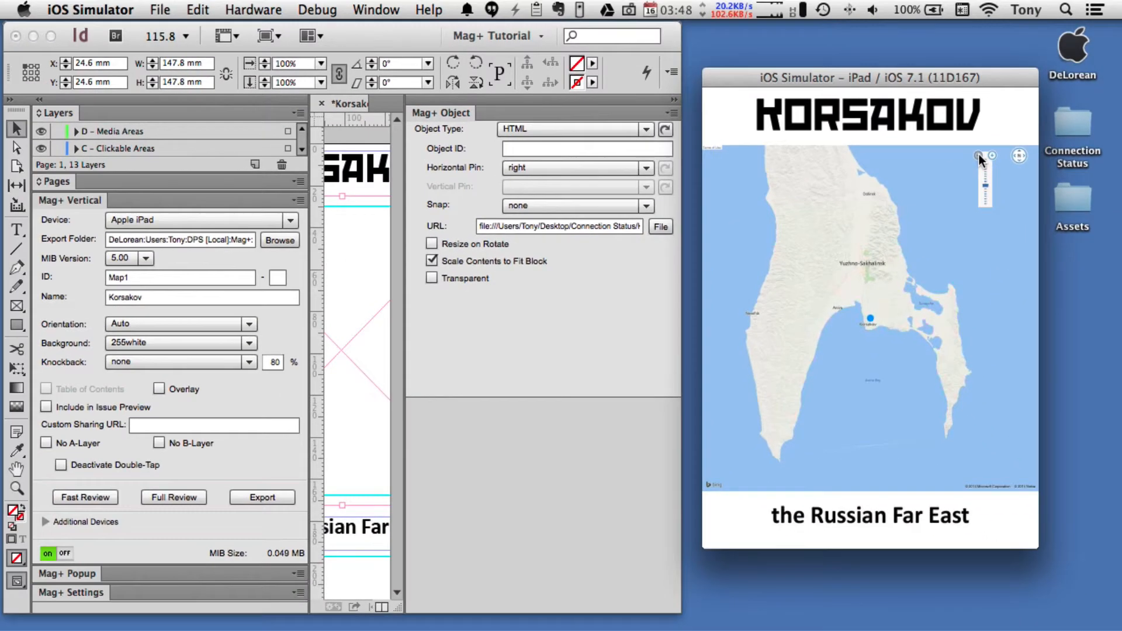
- Turn Wi-Fi off and try zooming out on the simulator's map to check its offline behaviour
click(989, 10)
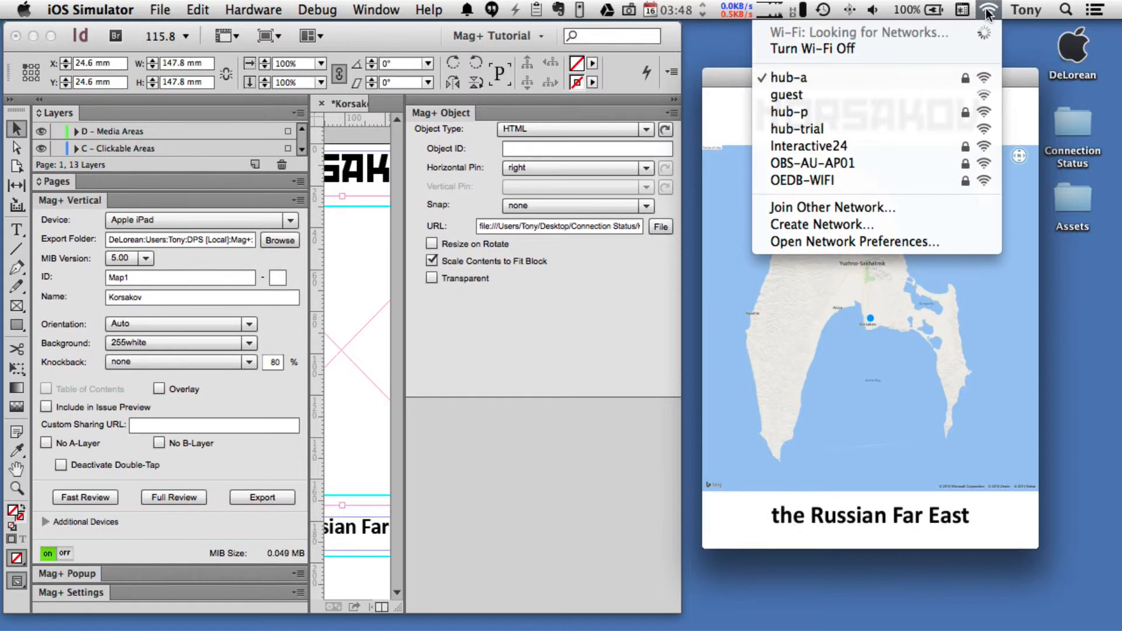
click(990, 49)
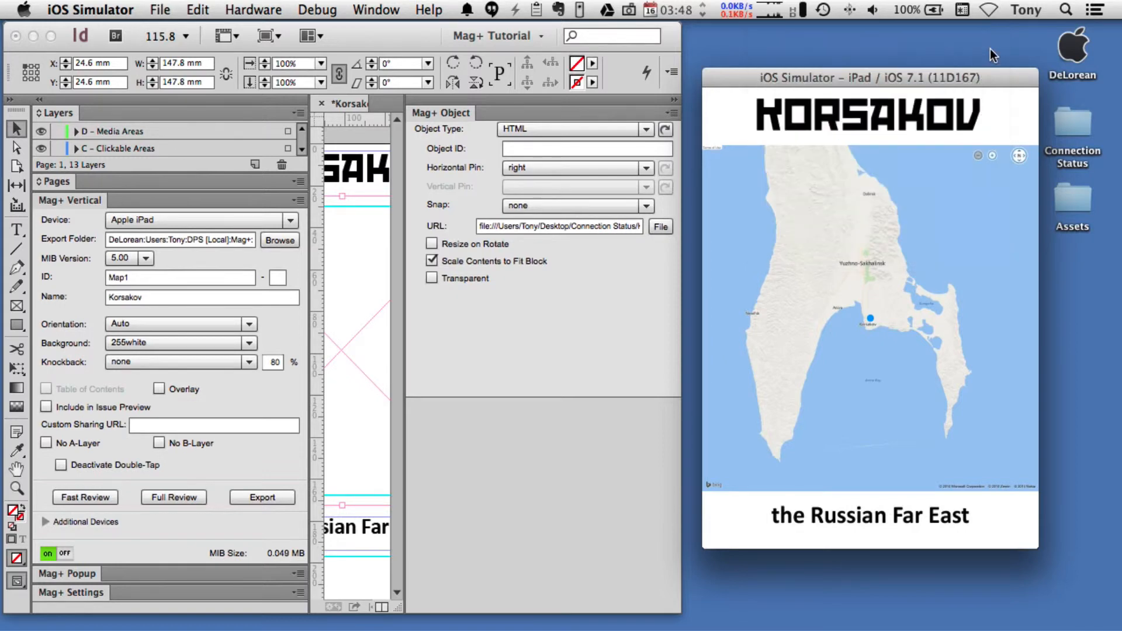
click(979, 155)
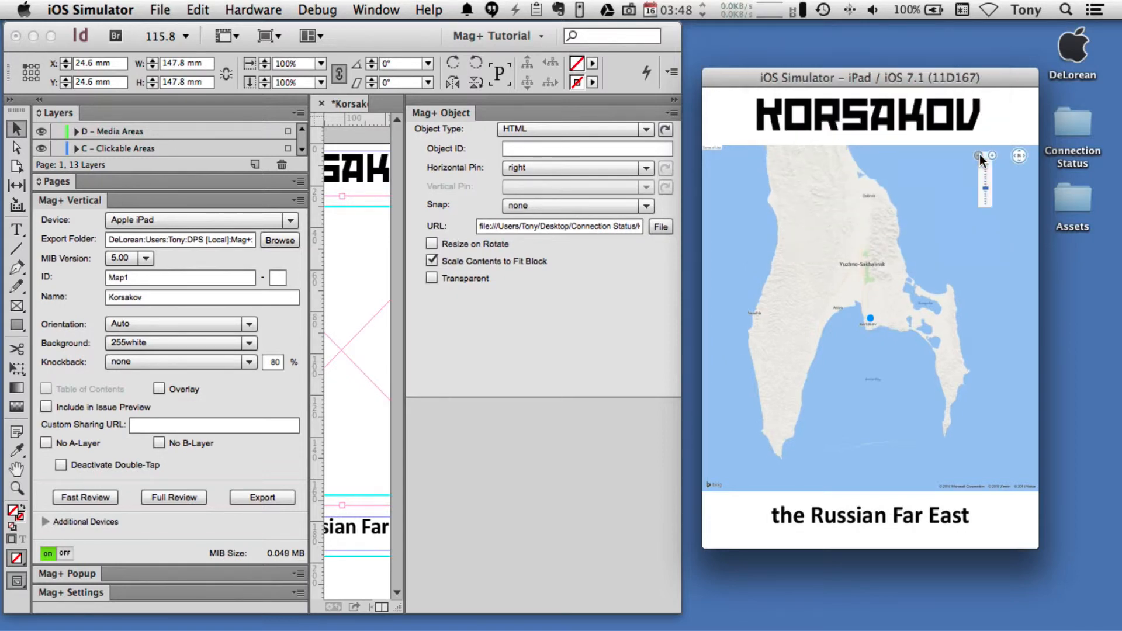
click(980, 154)
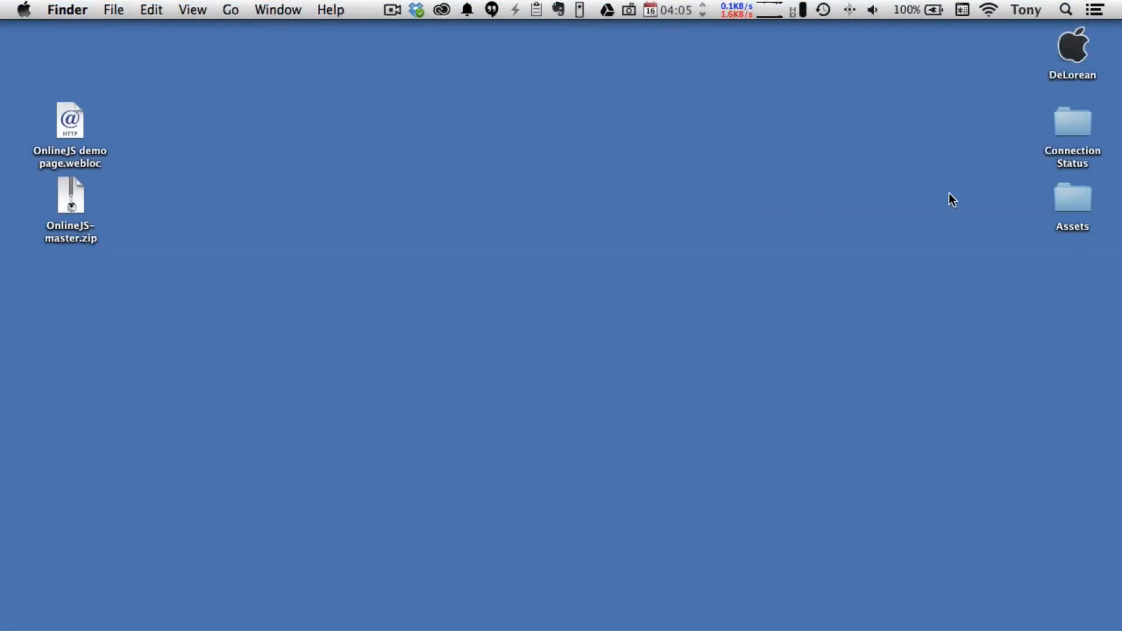
- Open the Connection Status and Assets folders from the desktop and expand the Finished Project folder inside Assets
double_click(1067, 118)
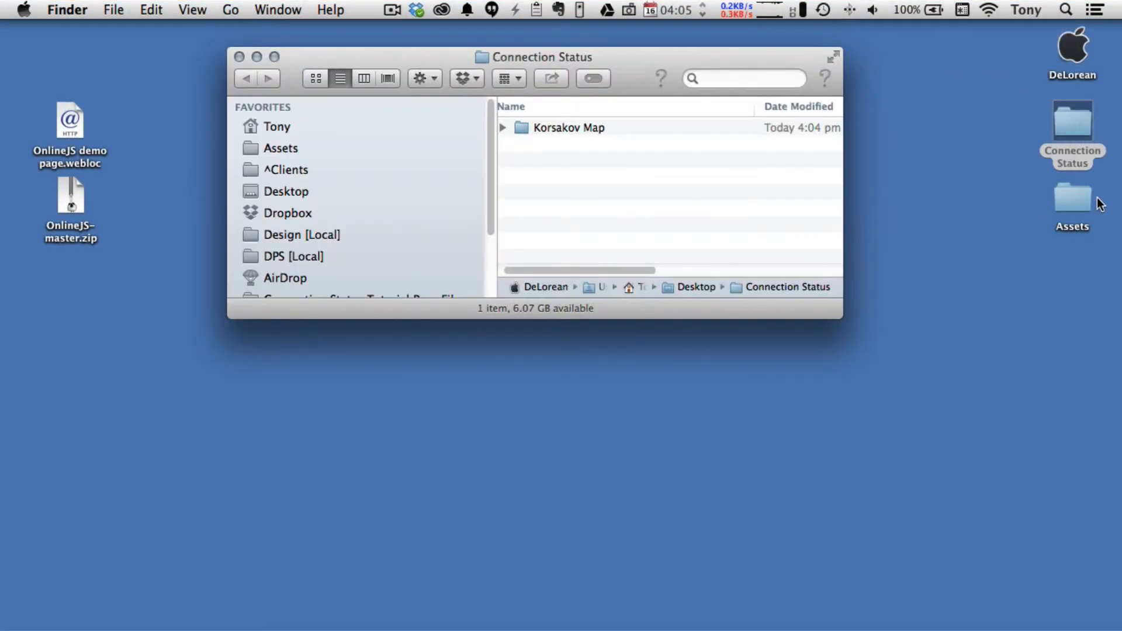
click(1083, 200)
double_click(1083, 200)
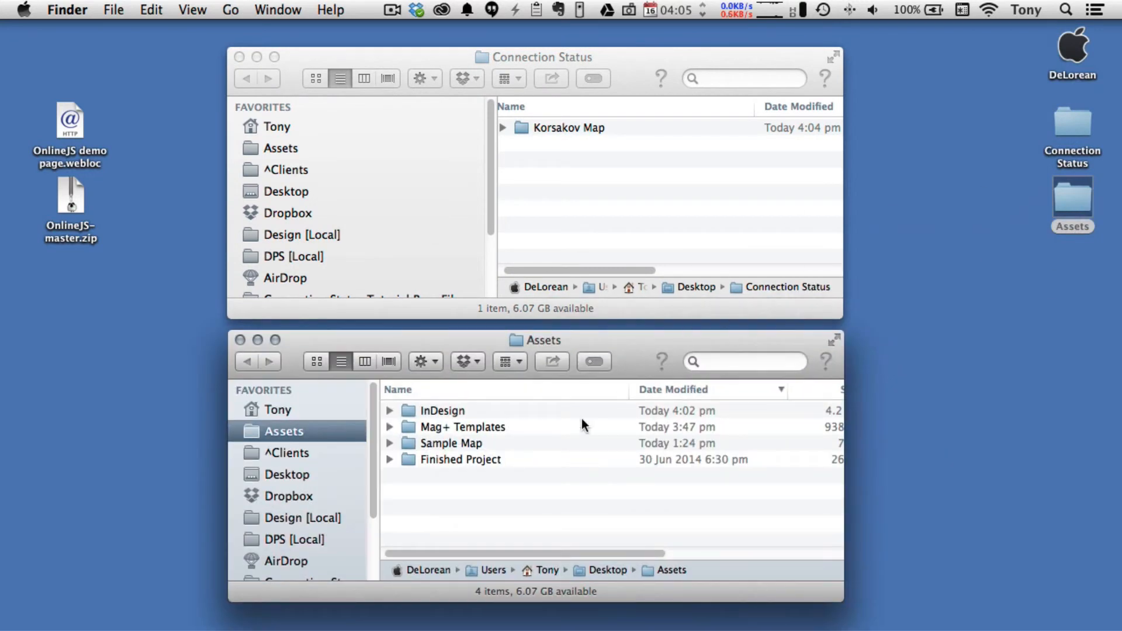
click(462, 462)
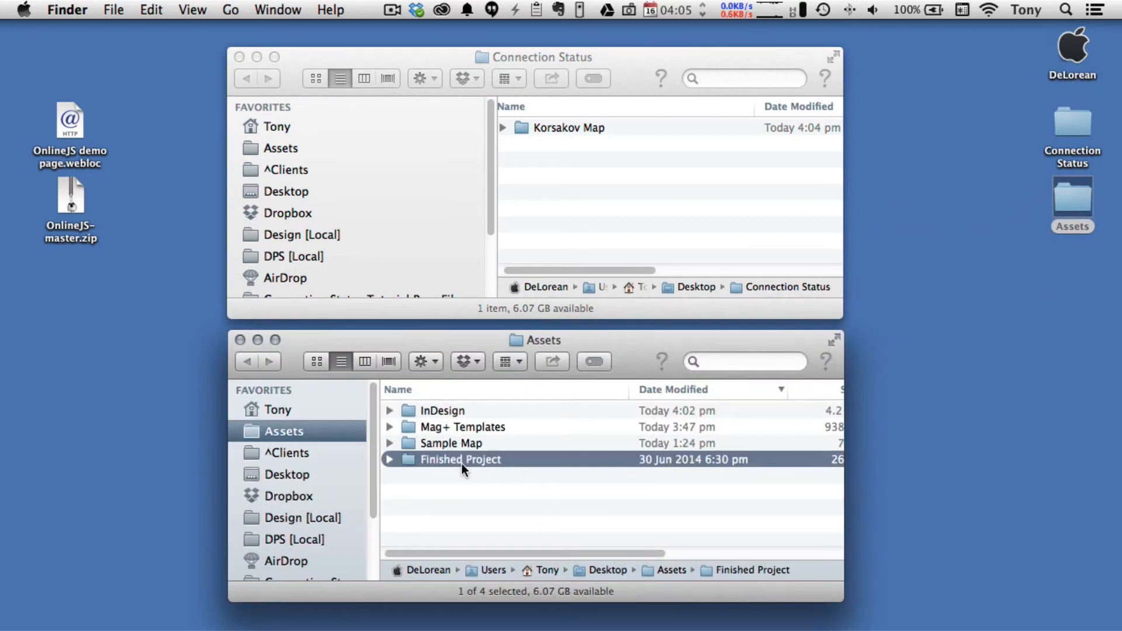
click(389, 460)
click(494, 518)
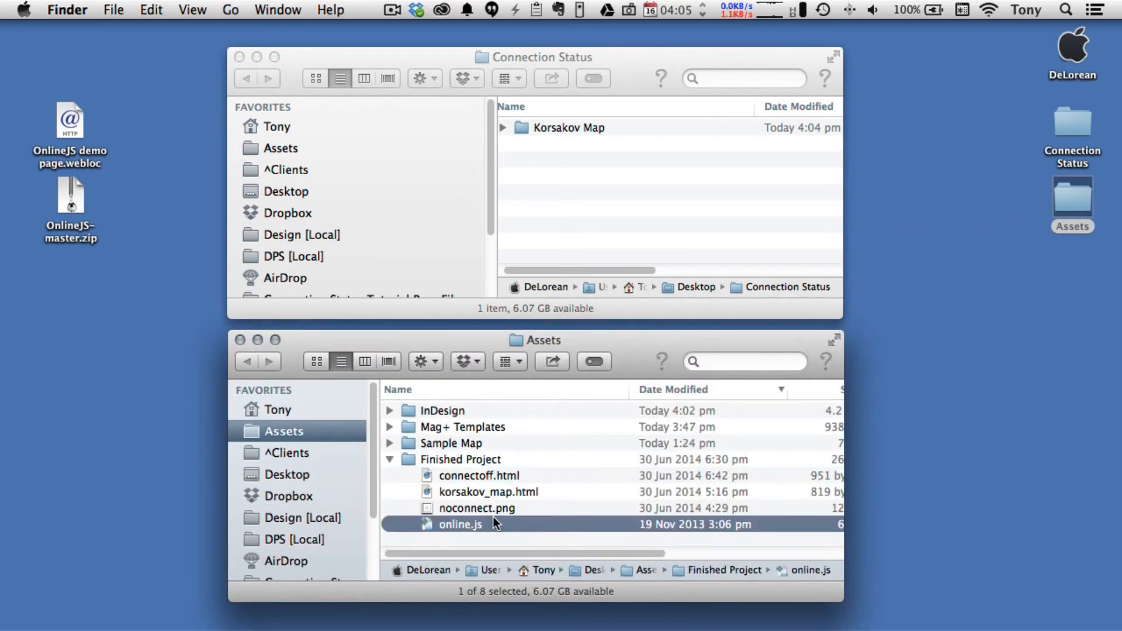
- View noconnect.png from Finished Project in Preview, check its pixel dimensions in the Inspector, and close the image
double_click(430, 507)
click(280, 9)
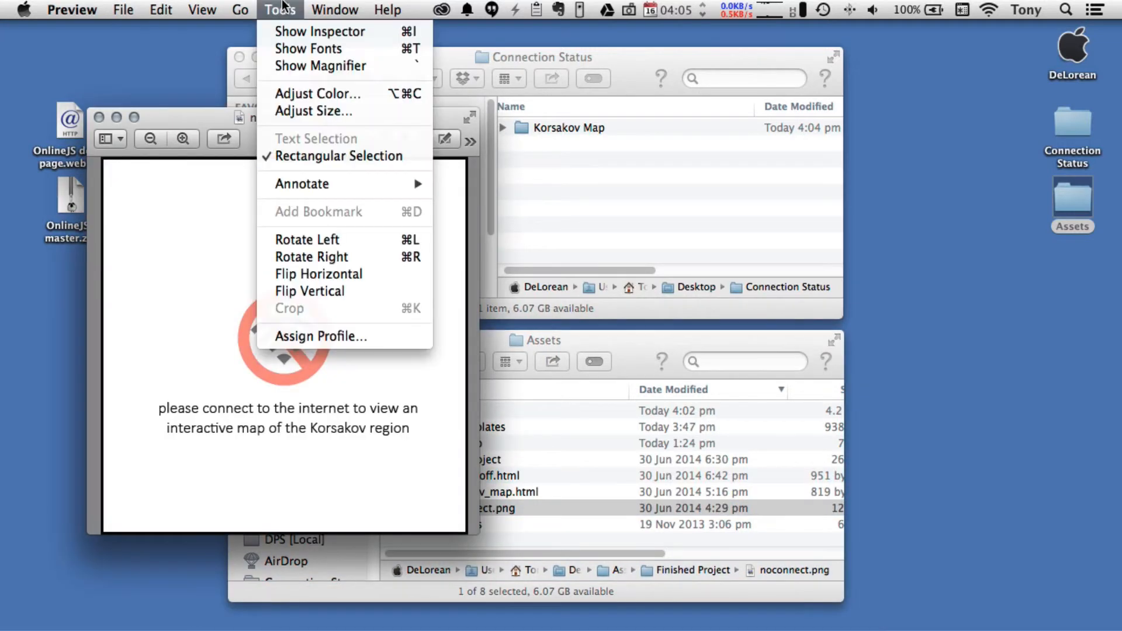
click(295, 30)
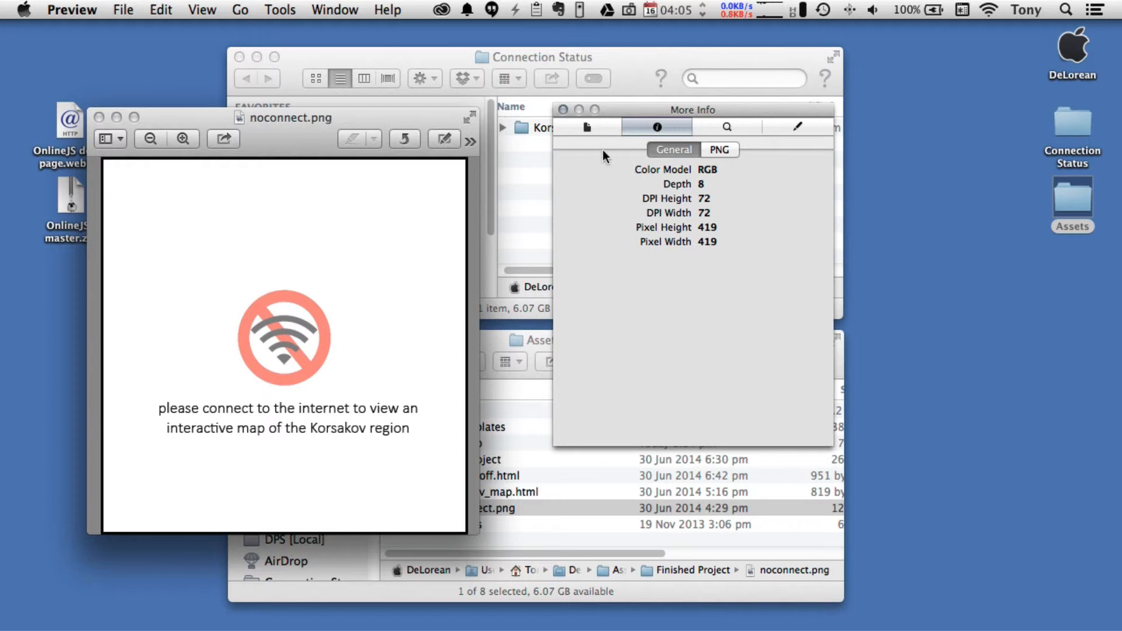
click(563, 110)
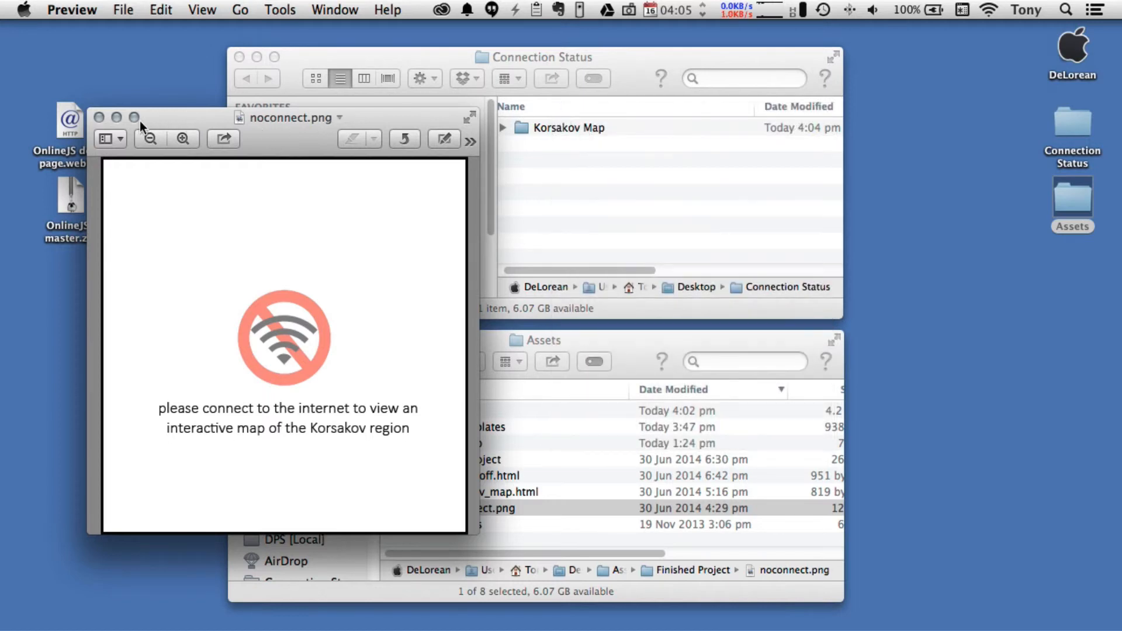
click(99, 117)
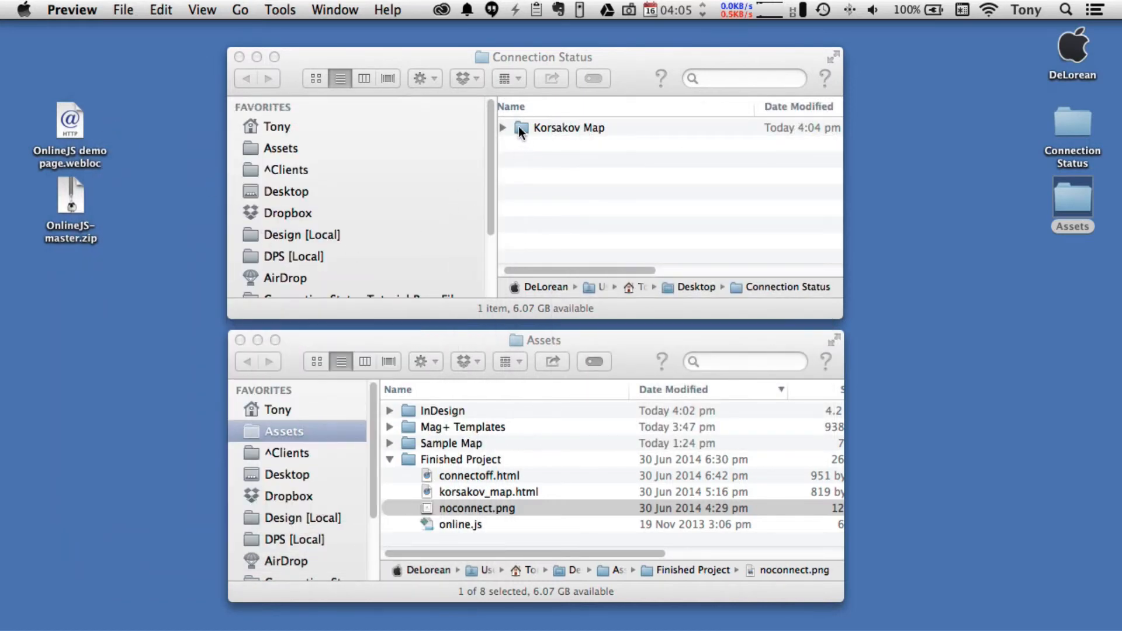
- Expand the Korsakov Map folder and copy noconnect.png from Finished Project into it
click(503, 129)
click(502, 128)
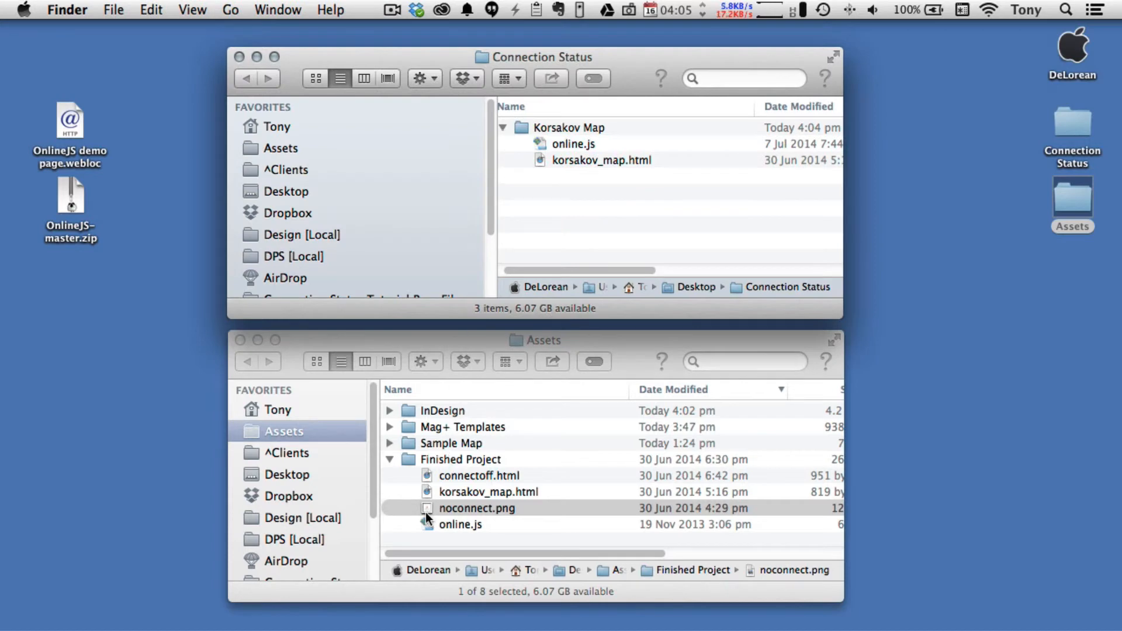
drag(430, 507, 555, 128)
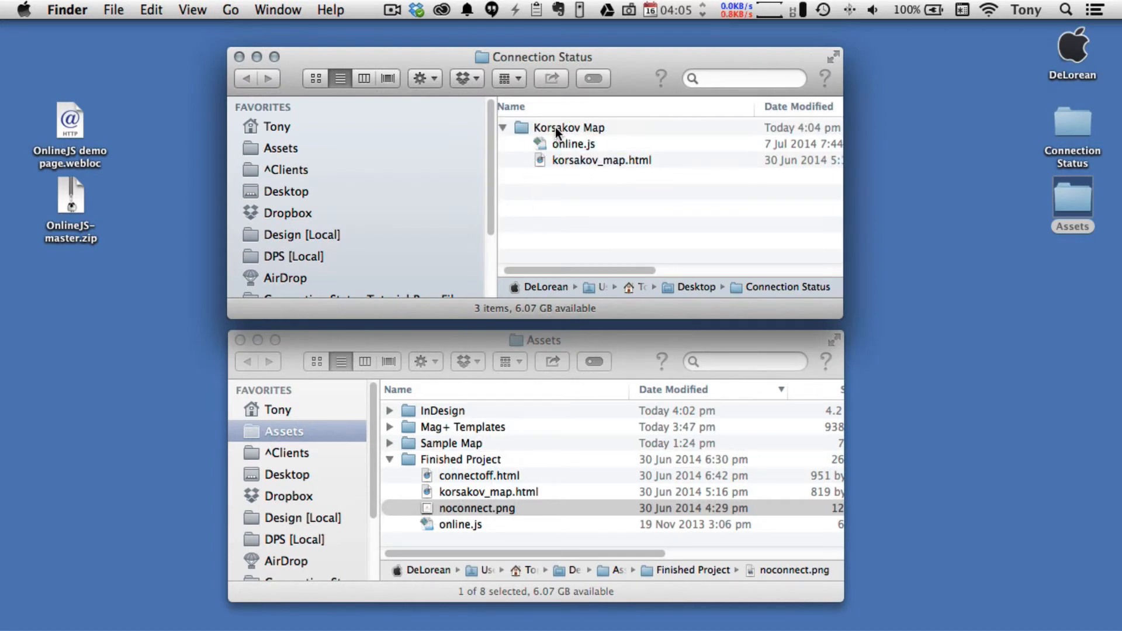
- Review the code of connectoff.html in TextWrangler, close it, and copy the file into the Korsakov Map folder
click(429, 475)
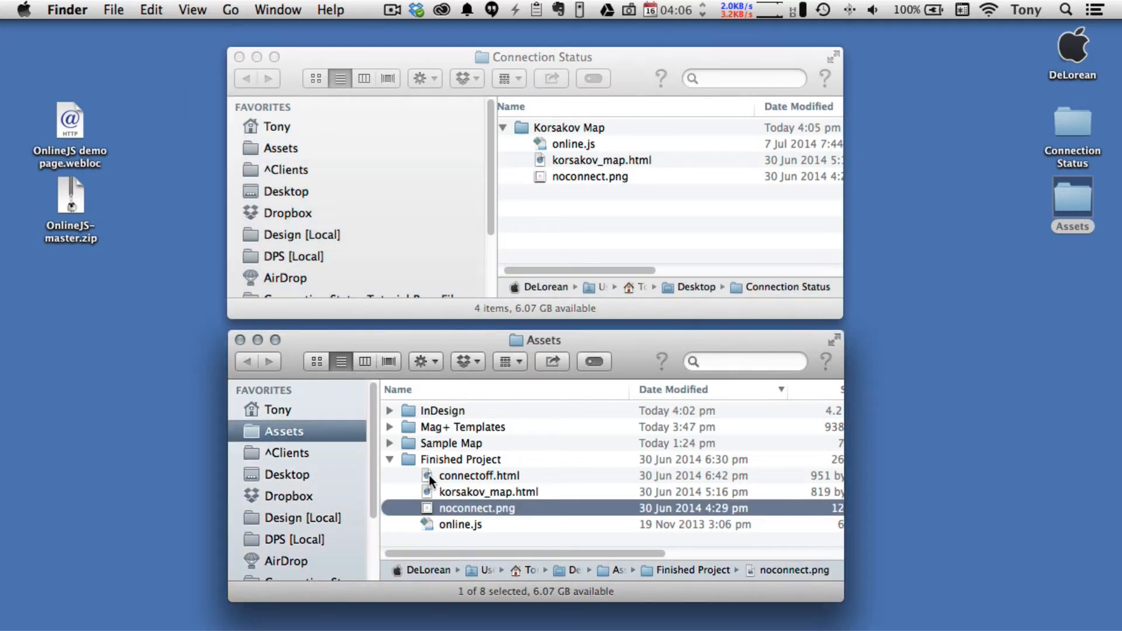
click(429, 475)
right_click(429, 475)
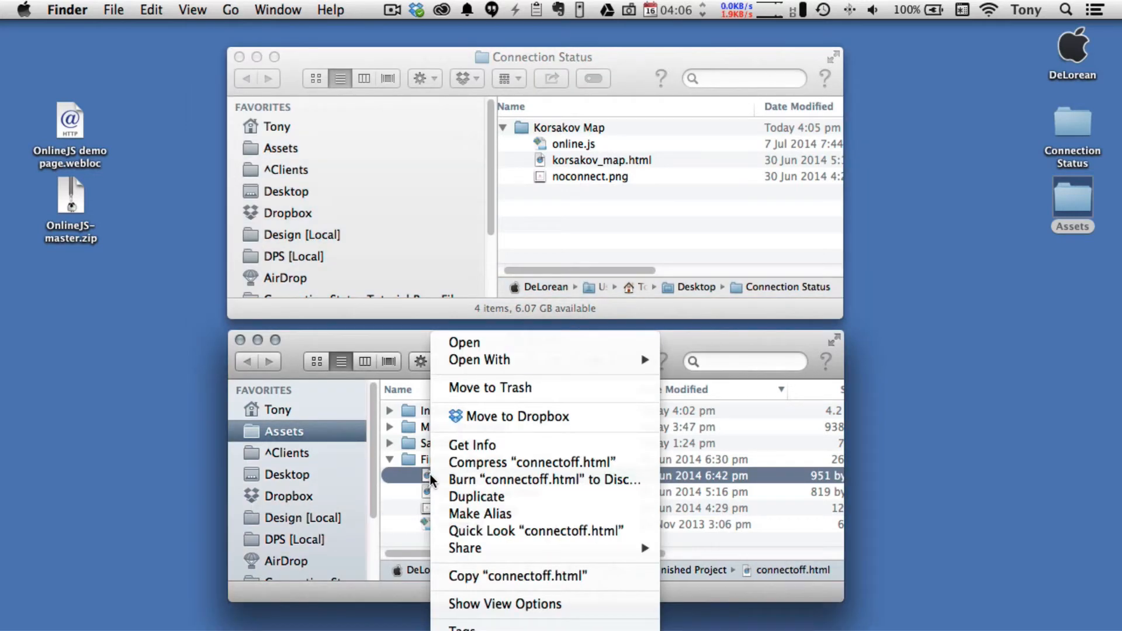
mouse_move(653, 360)
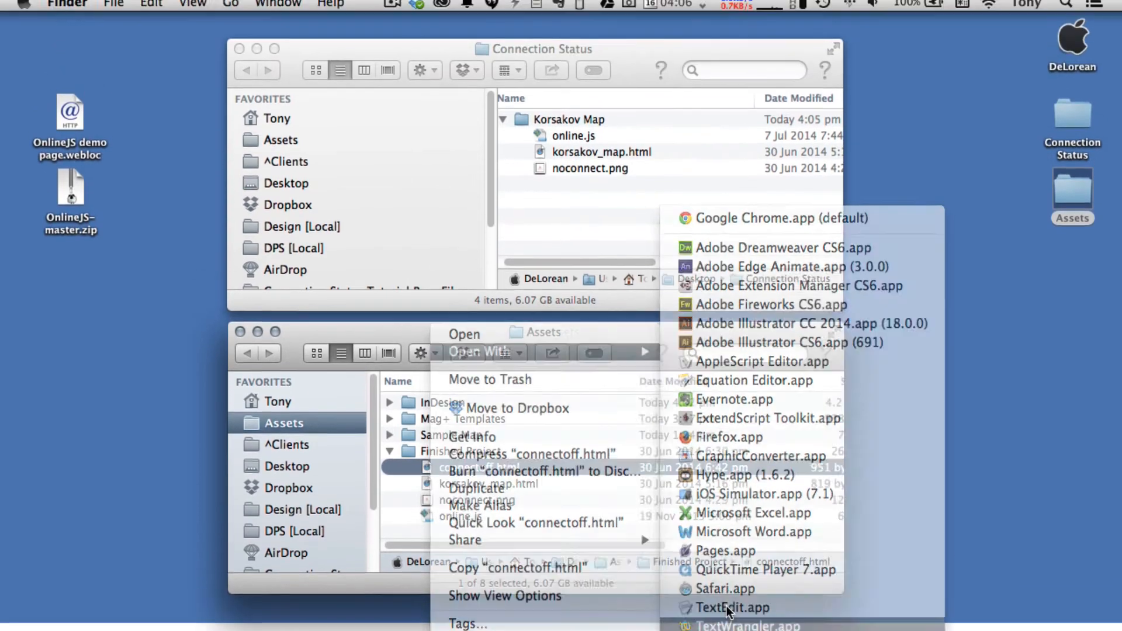
click(731, 624)
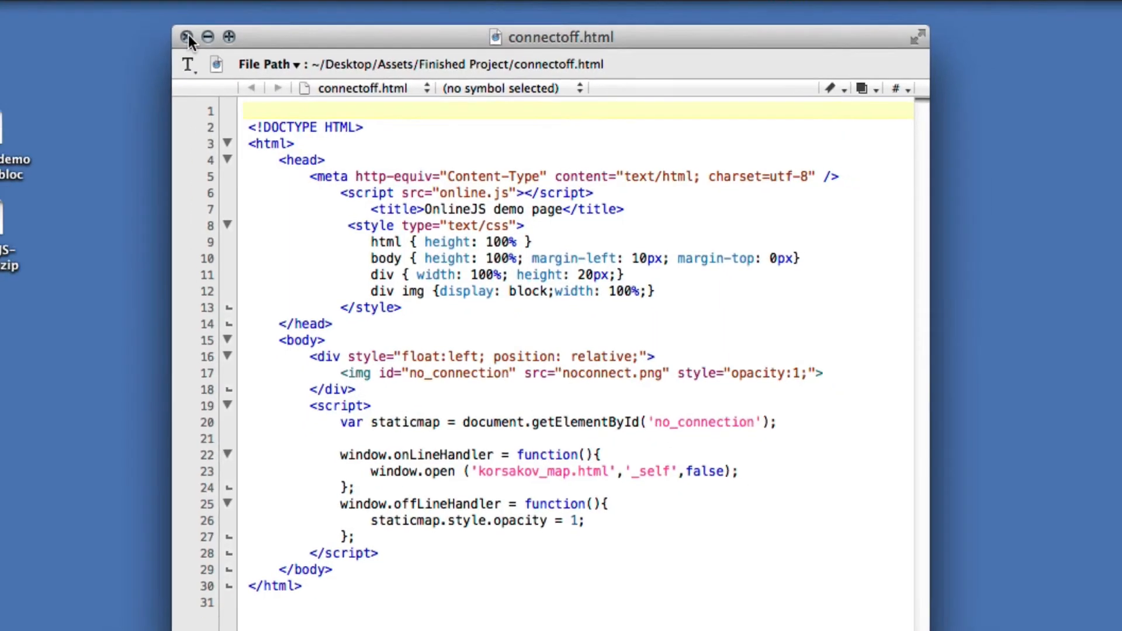
click(187, 37)
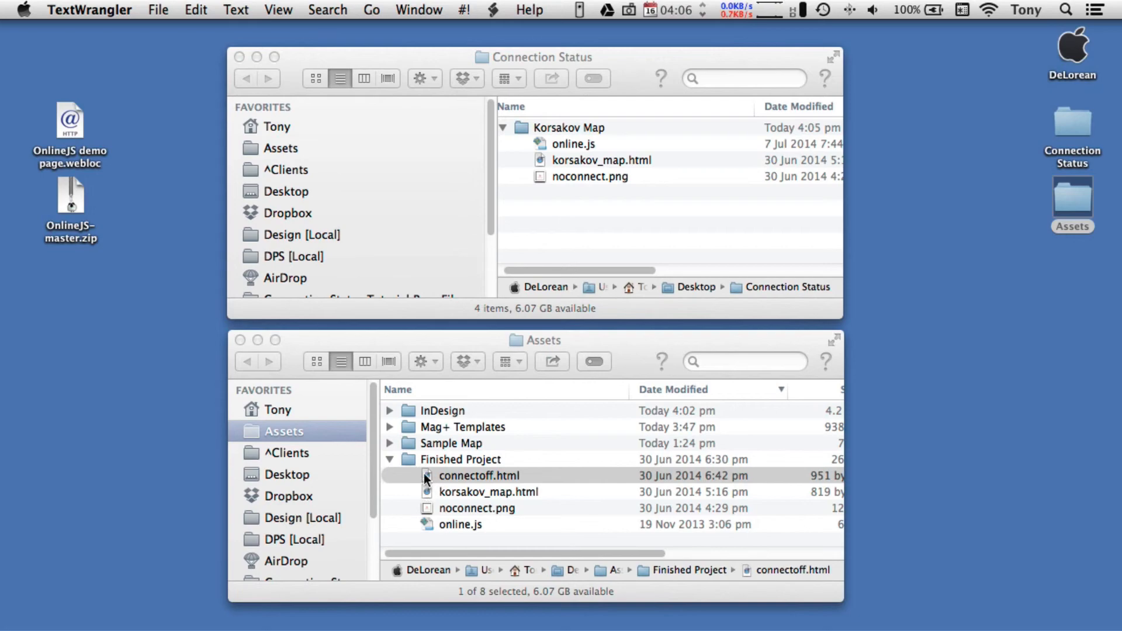
drag(425, 479, 521, 131)
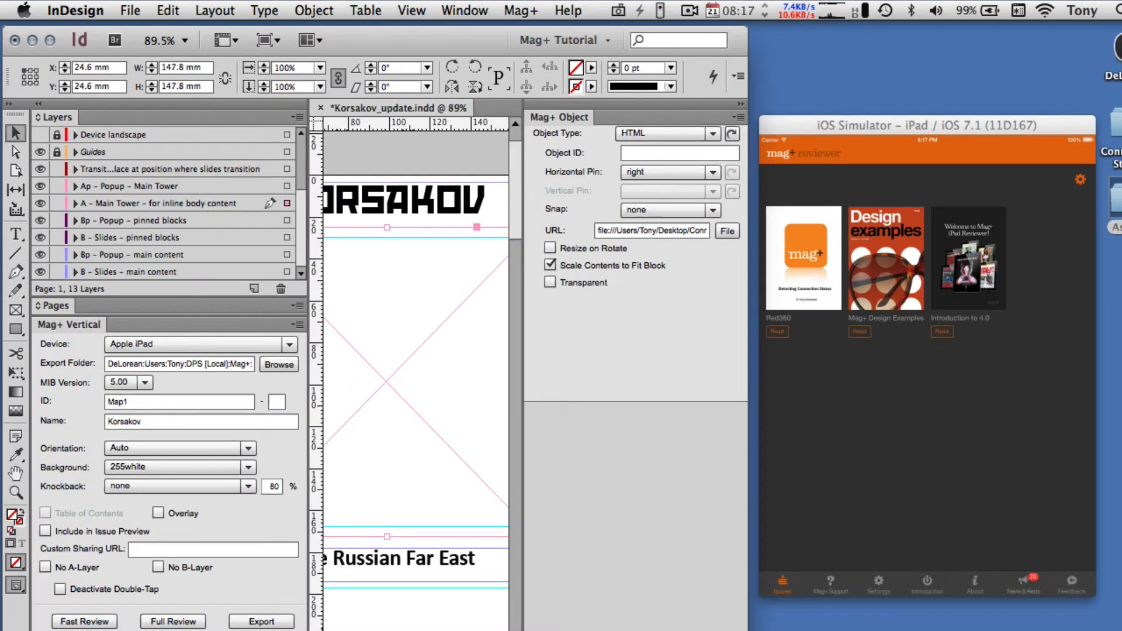
- In InDesign, run a Mag+ Fast Review of the Korsakov vertical and zoom out on the map in the iOS Simulator
click(100, 622)
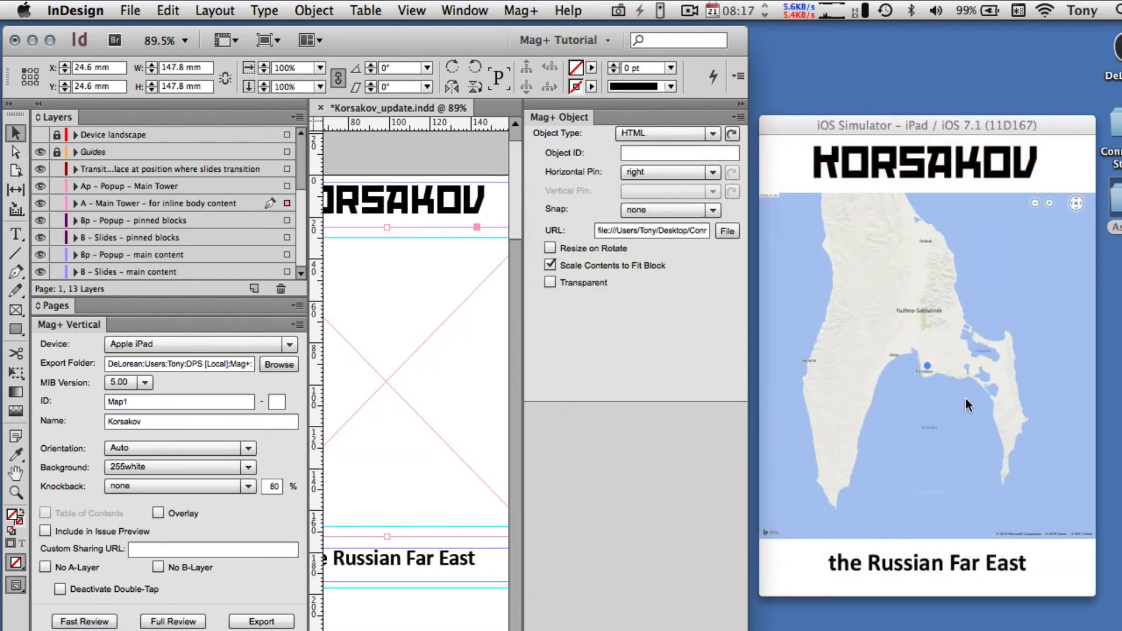
mouse_move(938, 385)
mouse_down()
mouse_move(970, 440)
mouse_move(939, 406)
mouse_up()
drag(1063, 506, 946, 400)
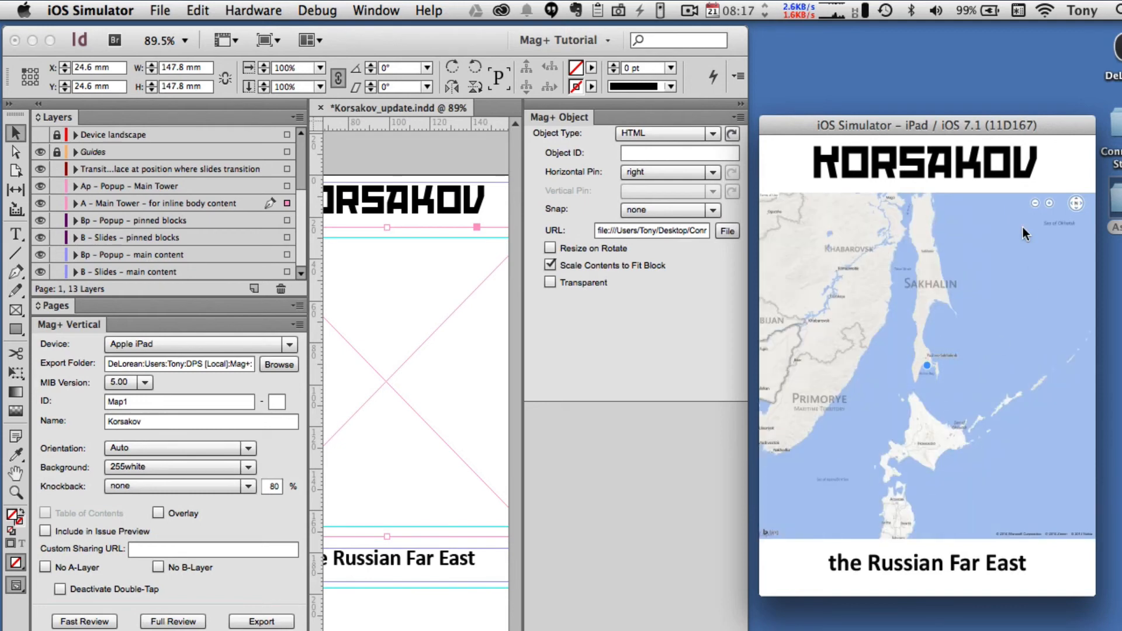
- Turn Wi-Fi off to test the simulator page's offline display, and turn Wi-Fi back on to test reconnection
click(1045, 11)
click(1030, 50)
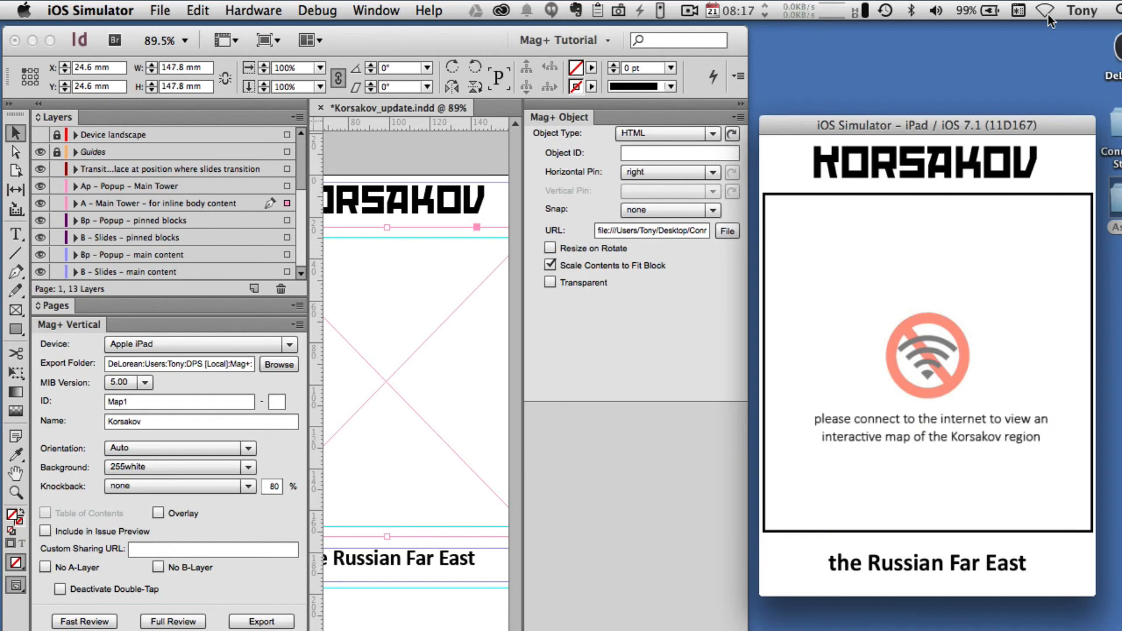
click(1047, 16)
click(1048, 47)
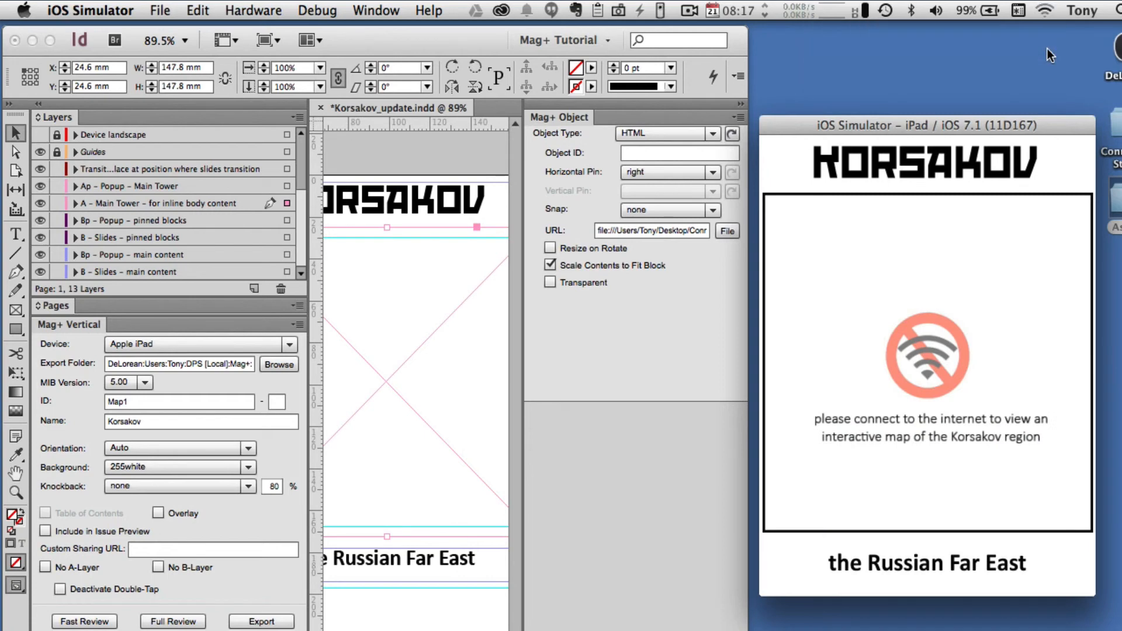